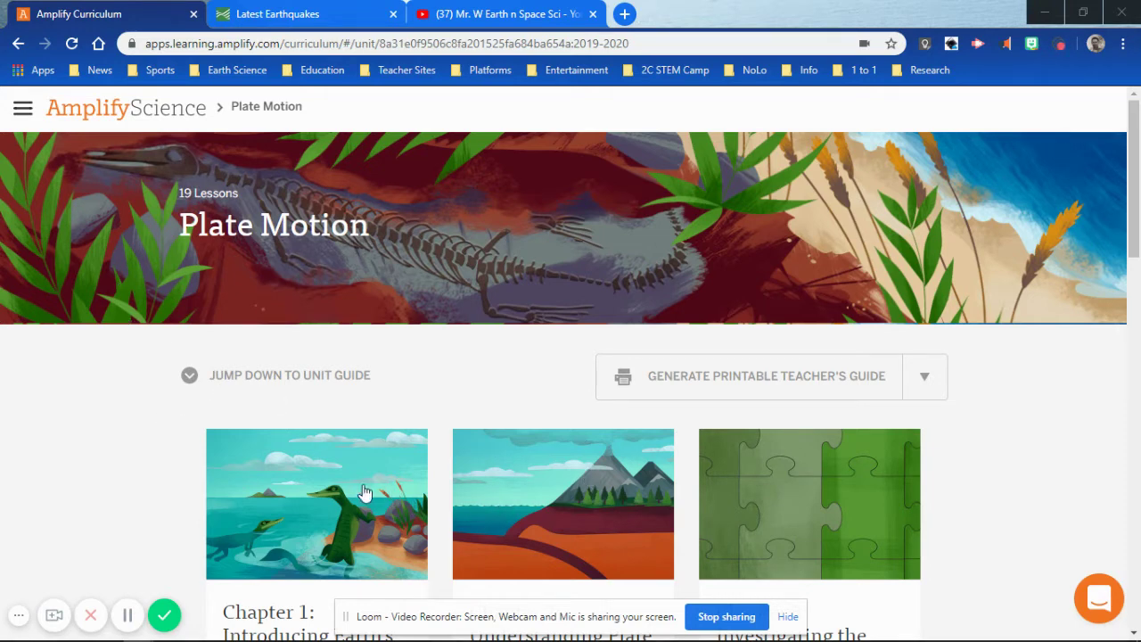
# Step: Open Lesson 1.4, Analyzing Patterns at Plate Boundaries, from Chapter 1 of the Plate Motion unit
pyautogui.click(418, 482)
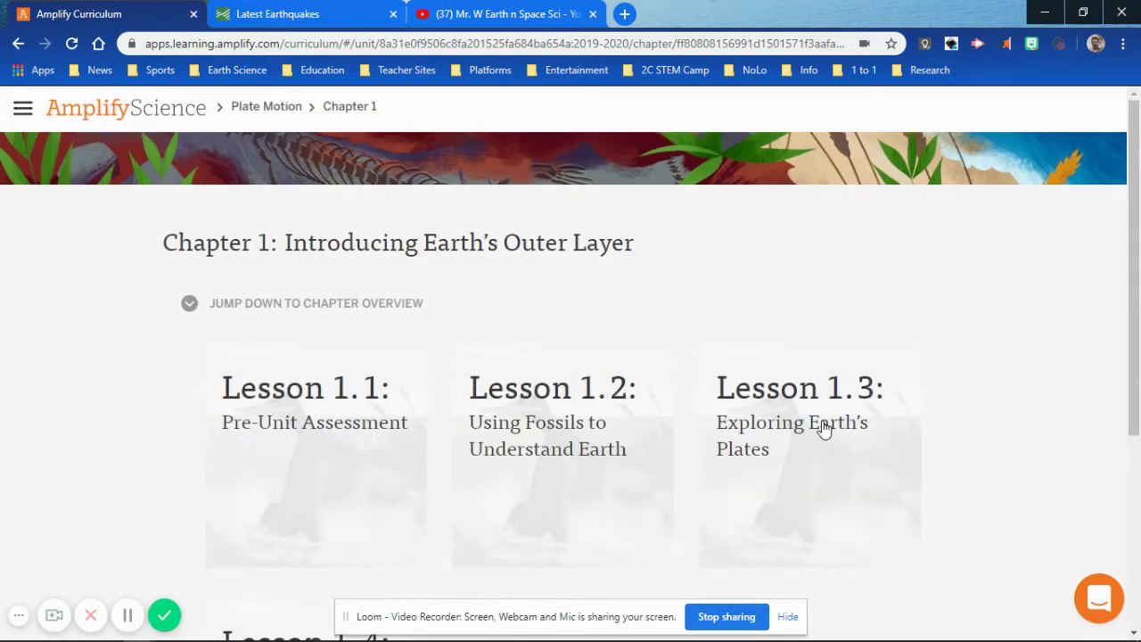
pyautogui.scroll(-3, 334, 387)
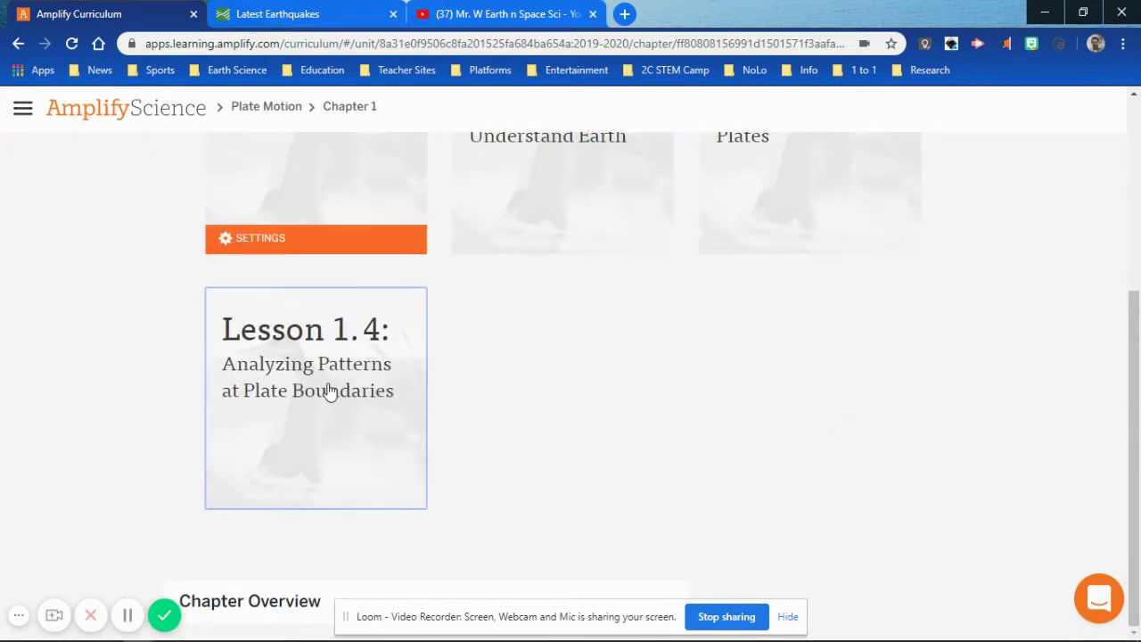
pyautogui.click(327, 391)
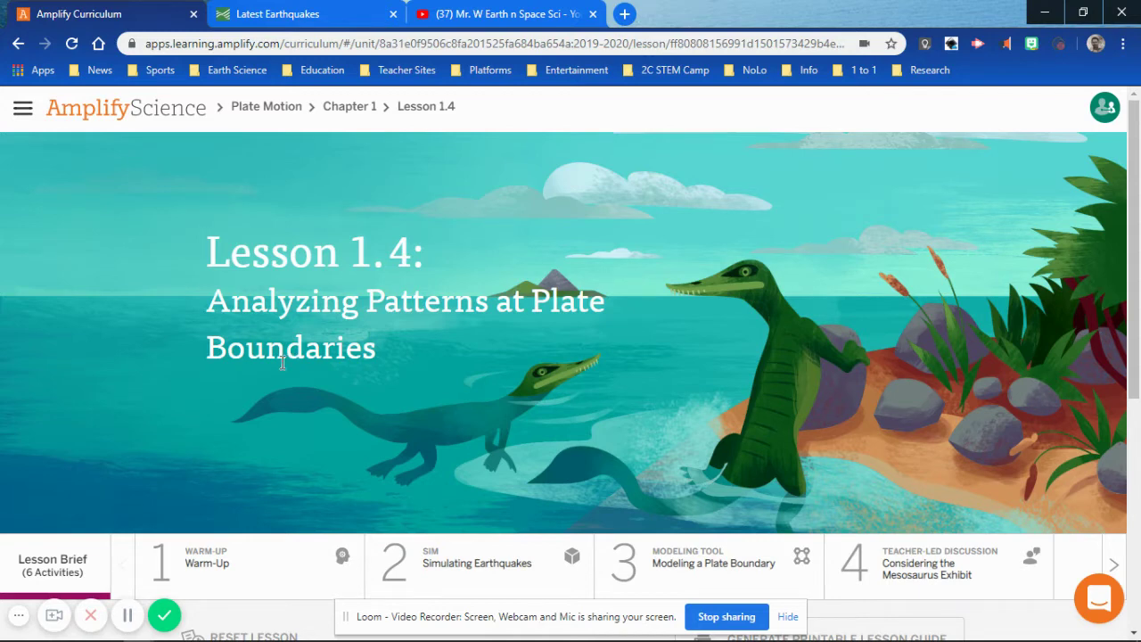
# Step: Open the lesson's Warm-Up activity and review its two claims about plates and earthquakes and the explanation question
pyautogui.scroll(-1, 267, 390)
pyautogui.scroll(-3, 266, 390)
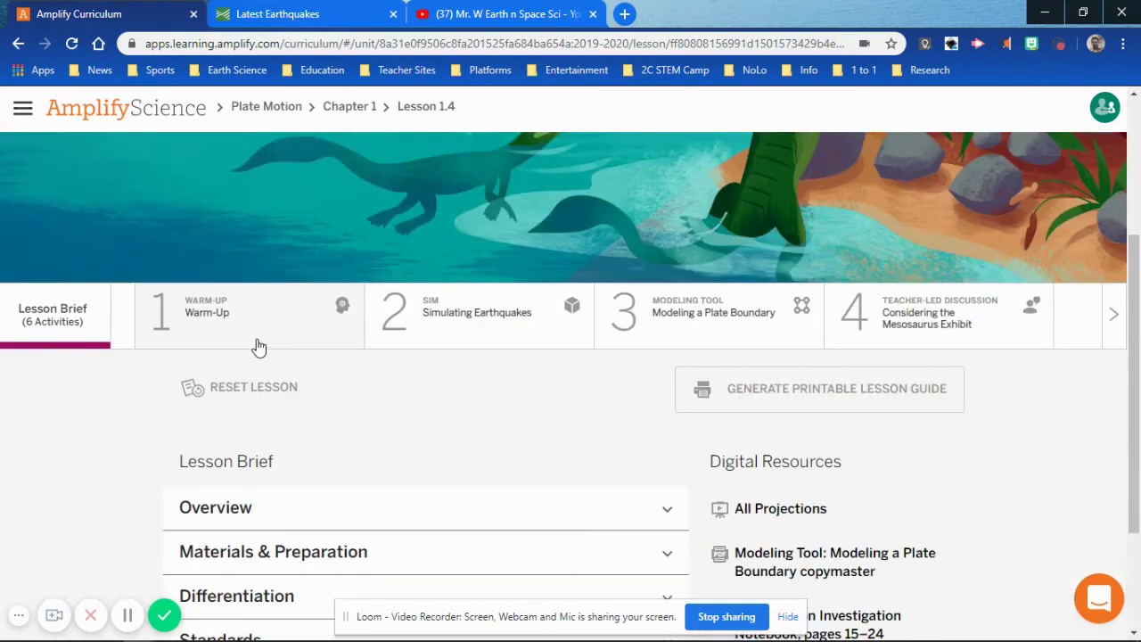
pyautogui.click(238, 330)
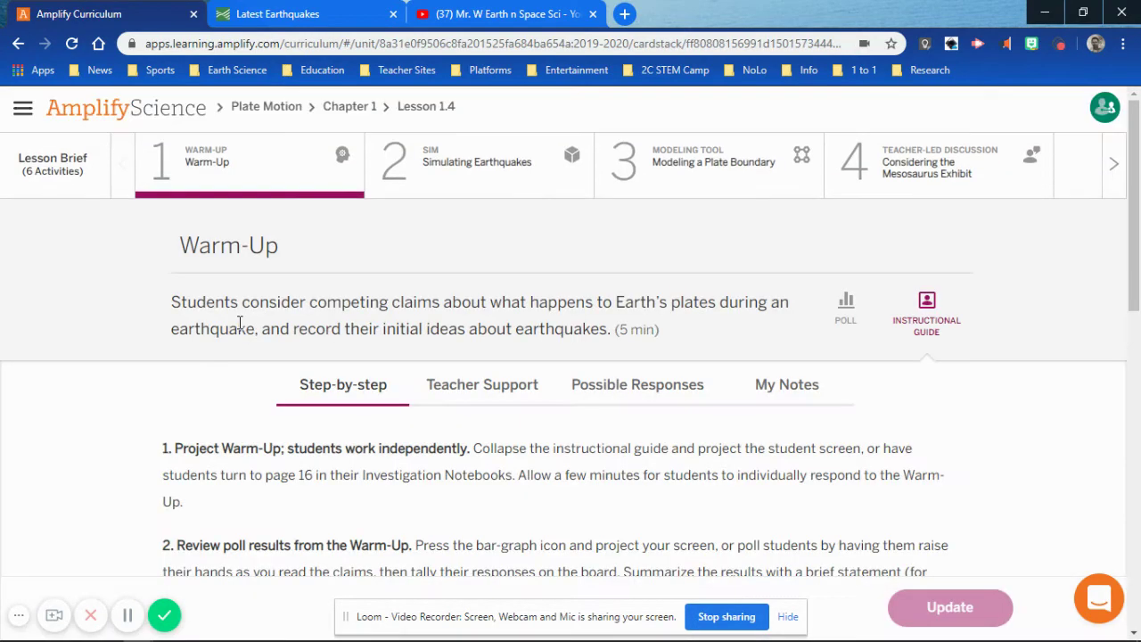
pyautogui.scroll(-6, 161, 449)
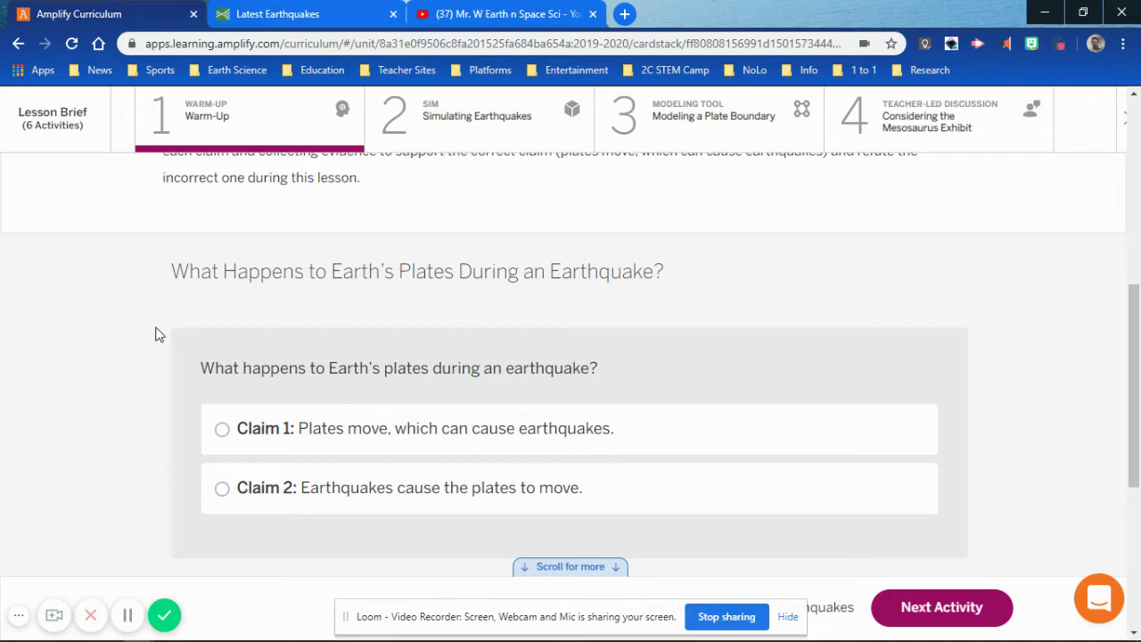
pyautogui.scroll(-2, 115, 414)
pyautogui.scroll(-1, 84, 453)
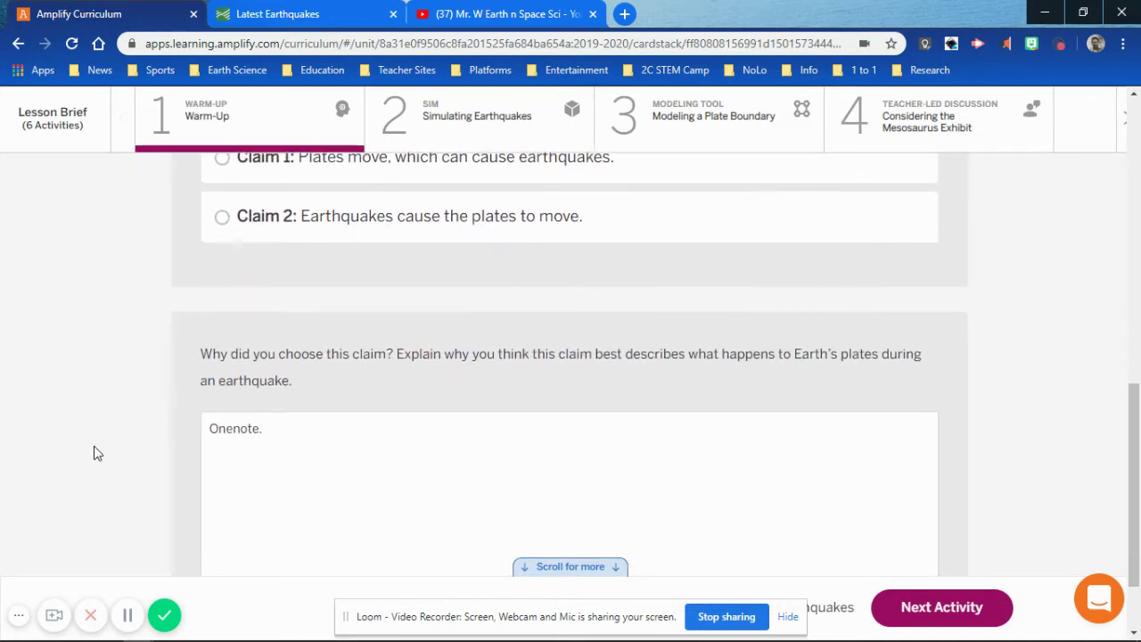
pyautogui.scroll(-1, 100, 452)
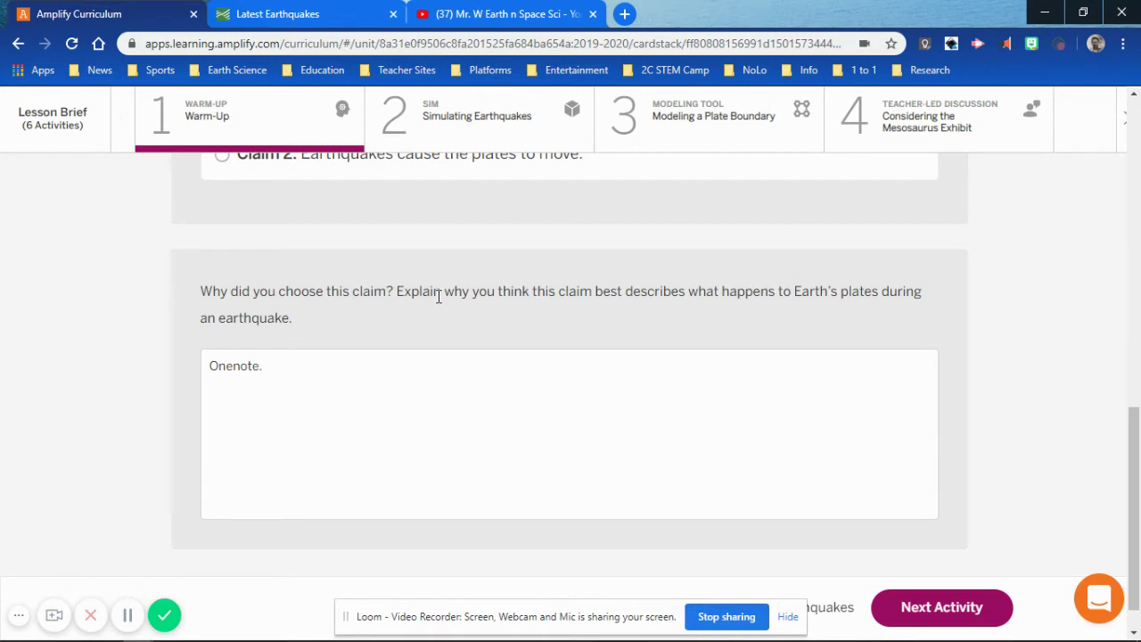
pyautogui.scroll(2, 476, 292)
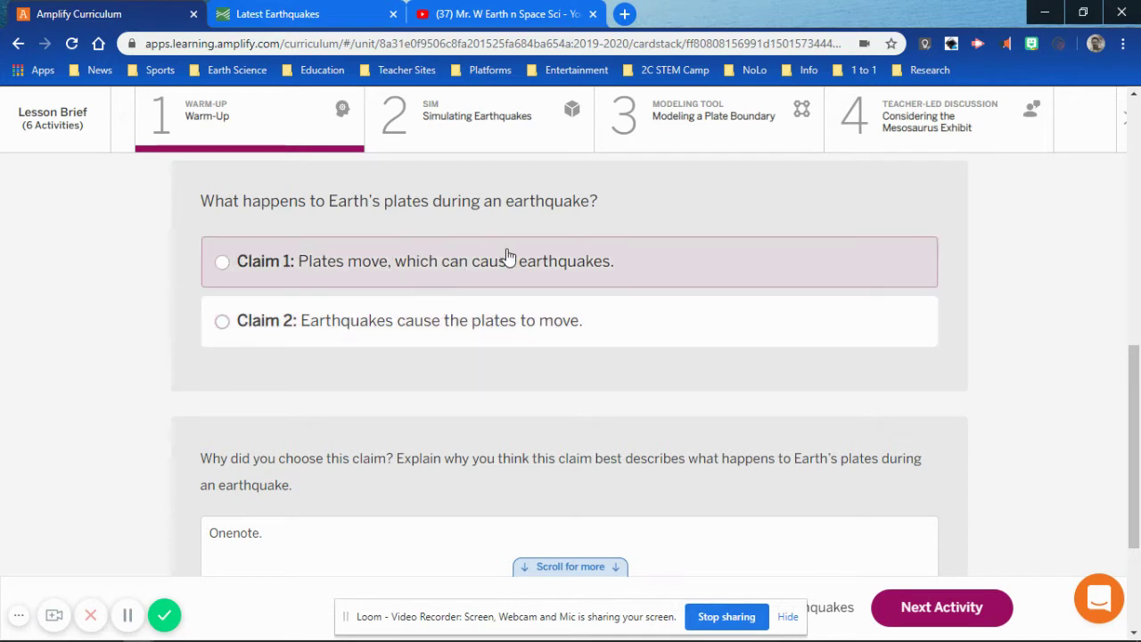
# Step: Open the Simulating Earthquakes activity, skim its instructional guide and collapse the guide to show the student content
pyautogui.click(488, 131)
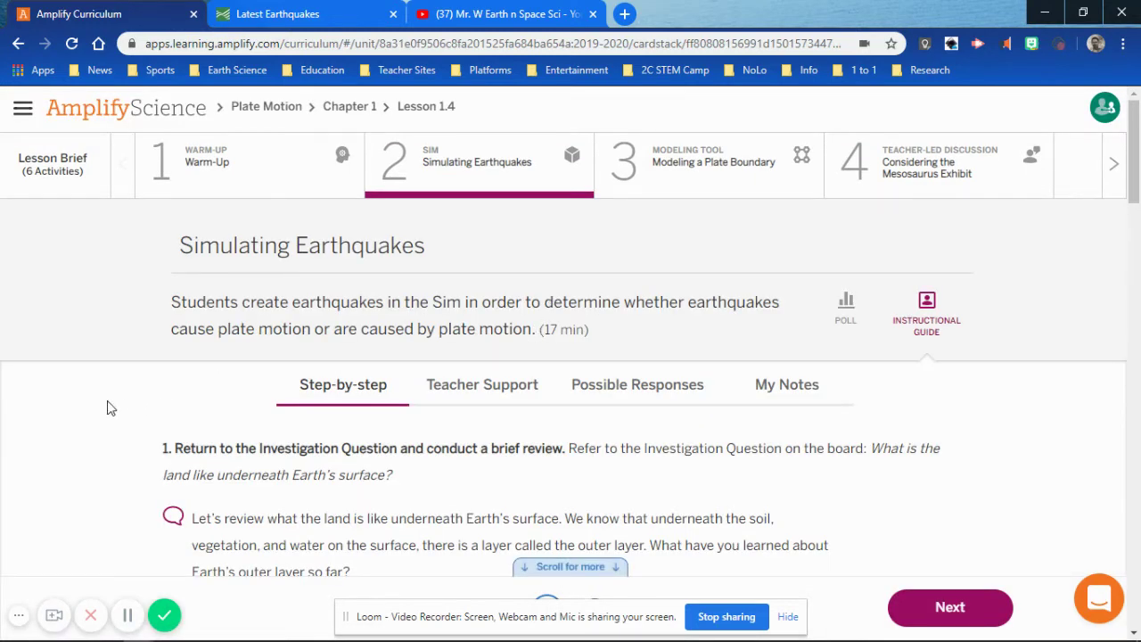
pyautogui.scroll(-3, 107, 408)
pyautogui.scroll(-7, 107, 408)
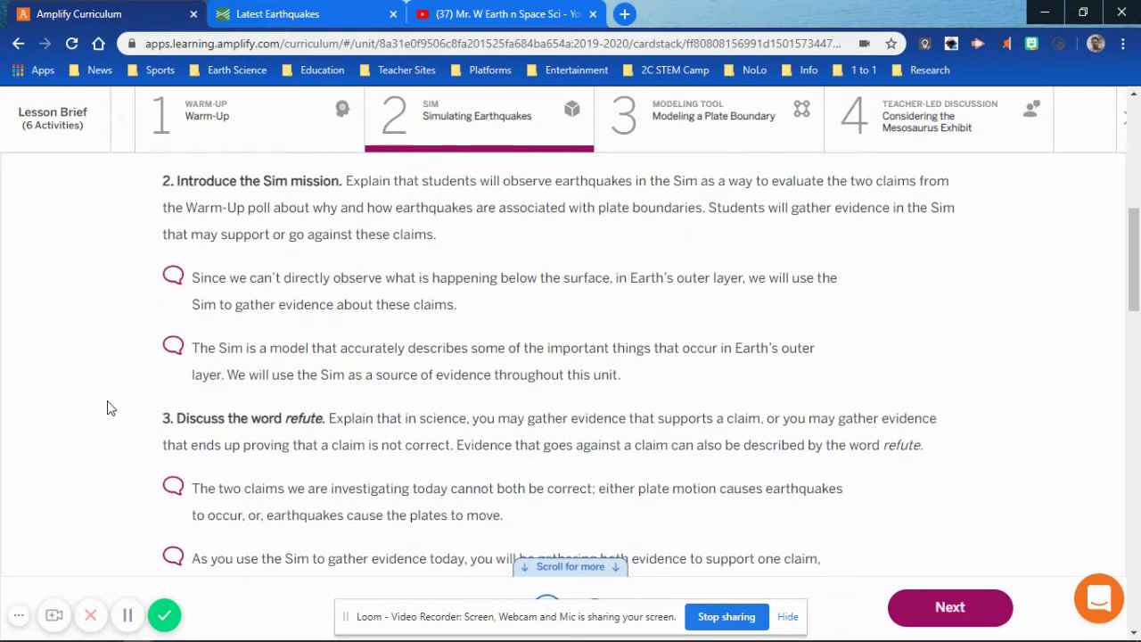
pyautogui.scroll(-4, 107, 407)
pyautogui.scroll(13, 107, 407)
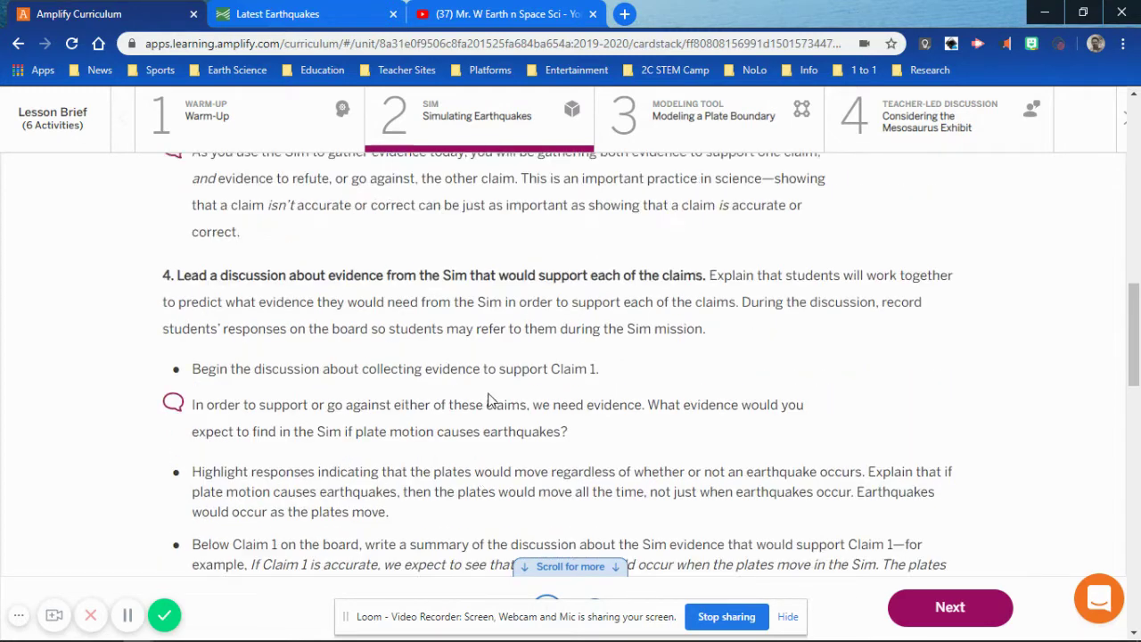
pyautogui.click(927, 309)
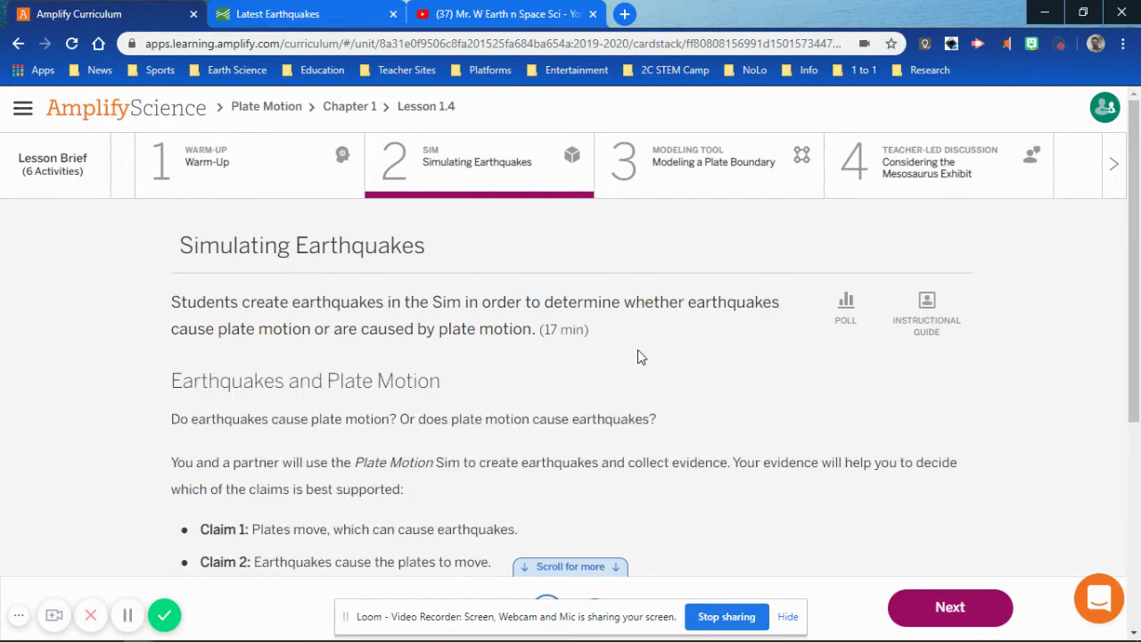
# Step: Read the Earthquakes and Plate Motion question, both claims and the numbered instructions for using the Plate Motion Sim
pyautogui.scroll(-2, 638, 357)
pyautogui.scroll(-2, 638, 357)
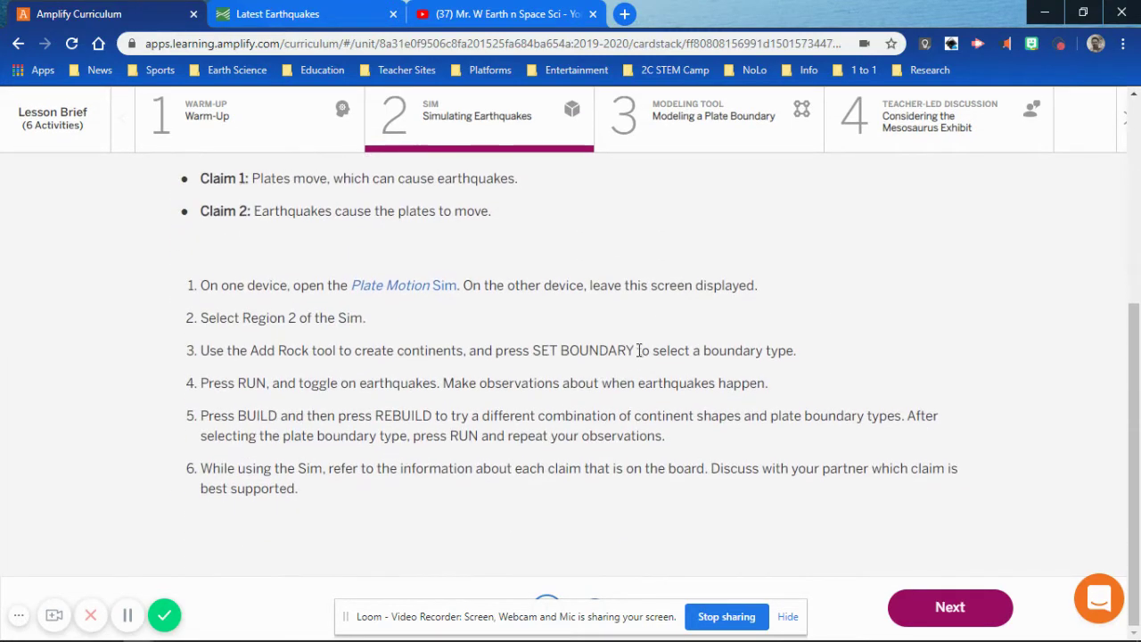
pyautogui.scroll(4, 638, 357)
pyautogui.scroll(-1, 636, 357)
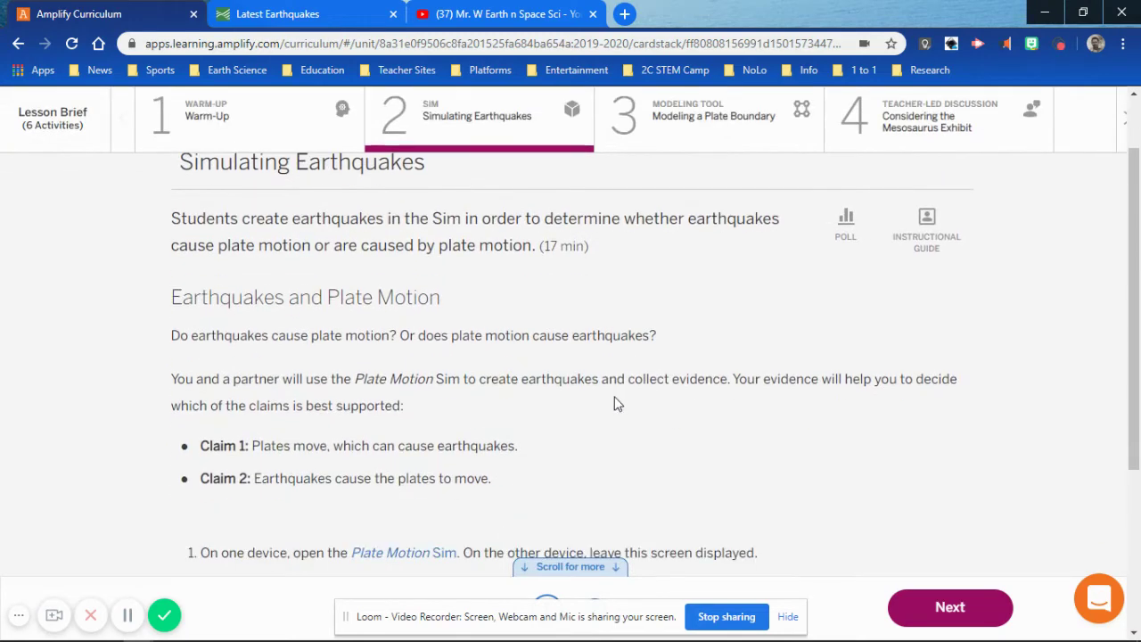
pyautogui.scroll(-3, 687, 375)
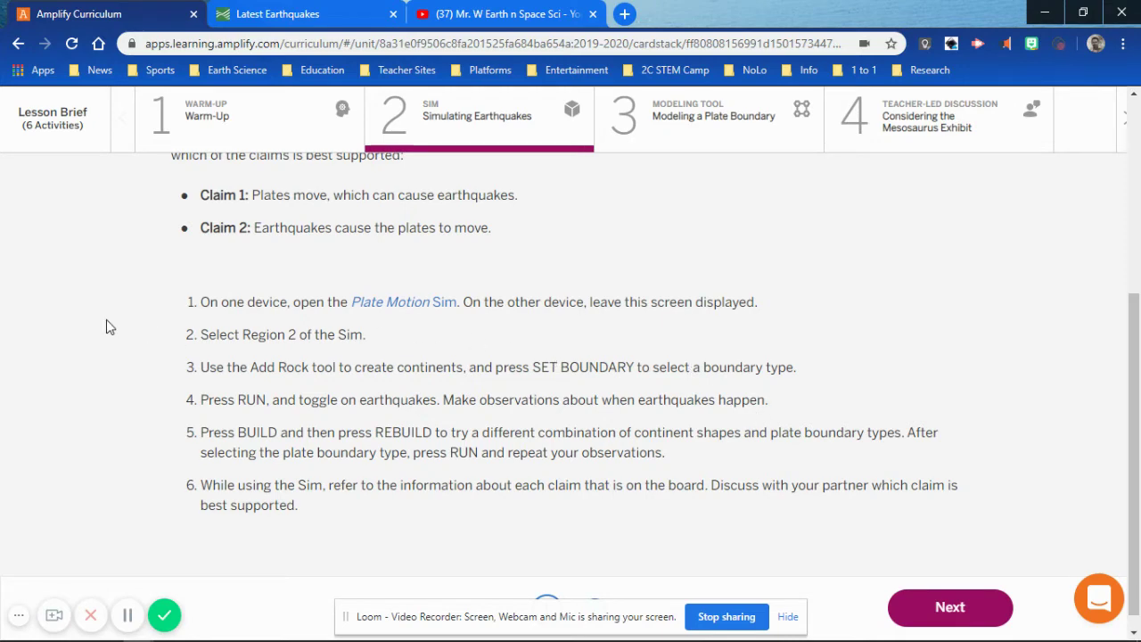
pyautogui.scroll(1, 107, 325)
pyautogui.scroll(3, 105, 331)
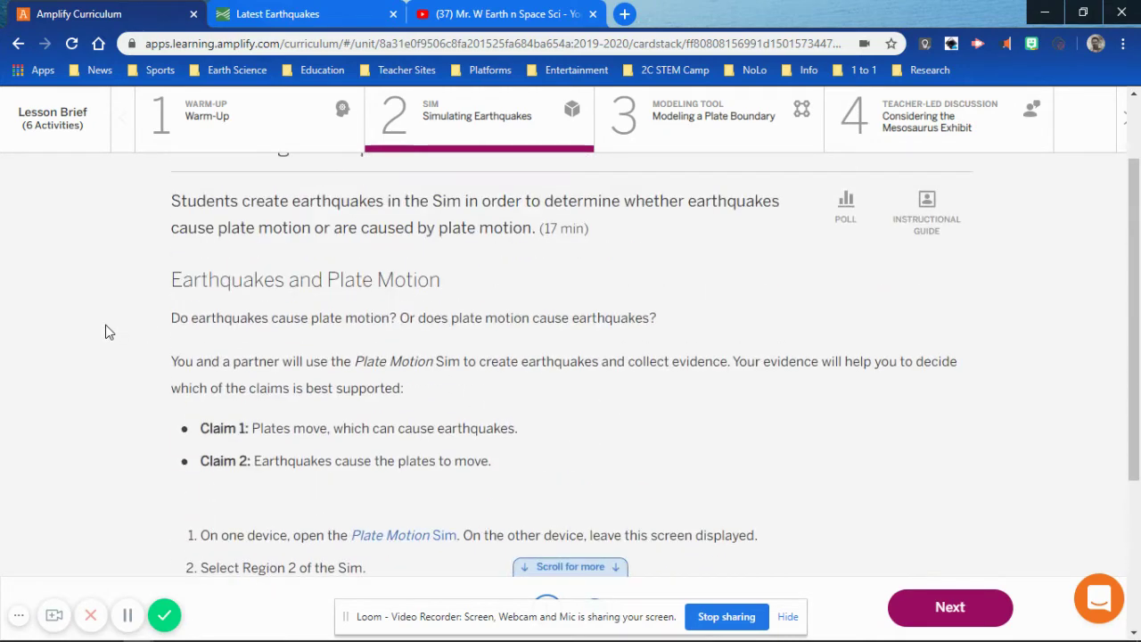
pyautogui.scroll(-1, 106, 327)
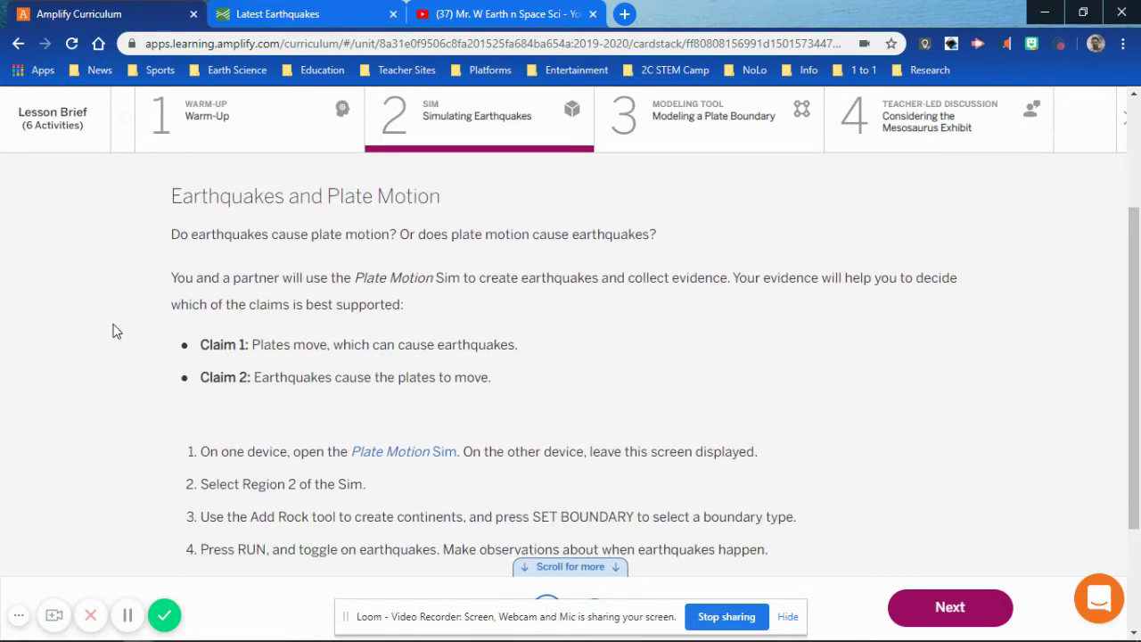
pyautogui.scroll(-1, 136, 335)
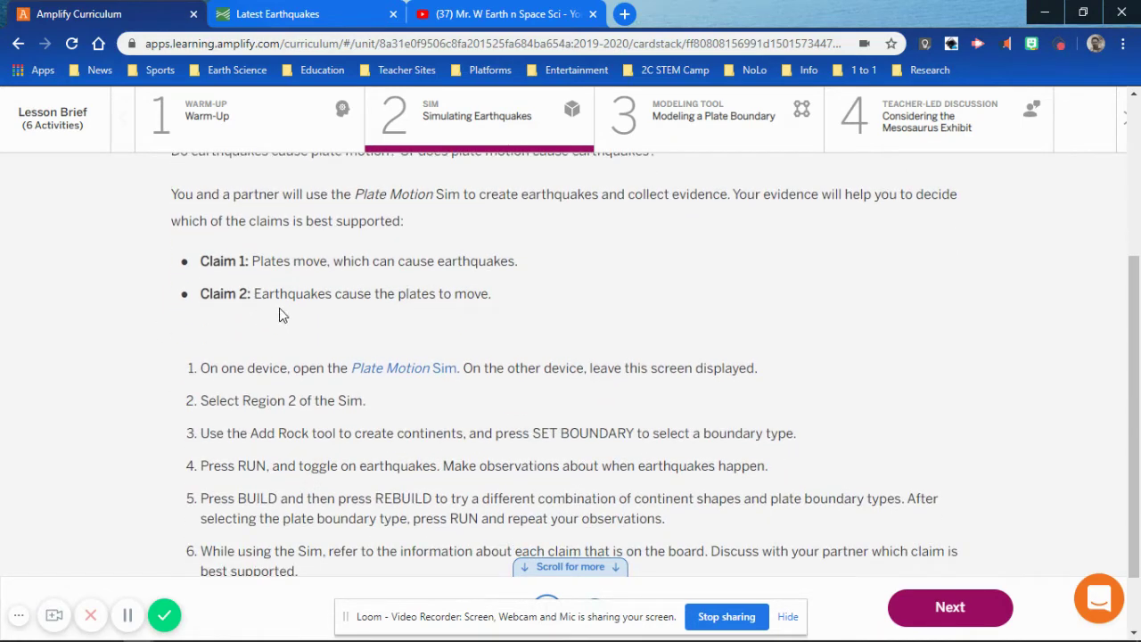
pyautogui.scroll(3, 116, 260)
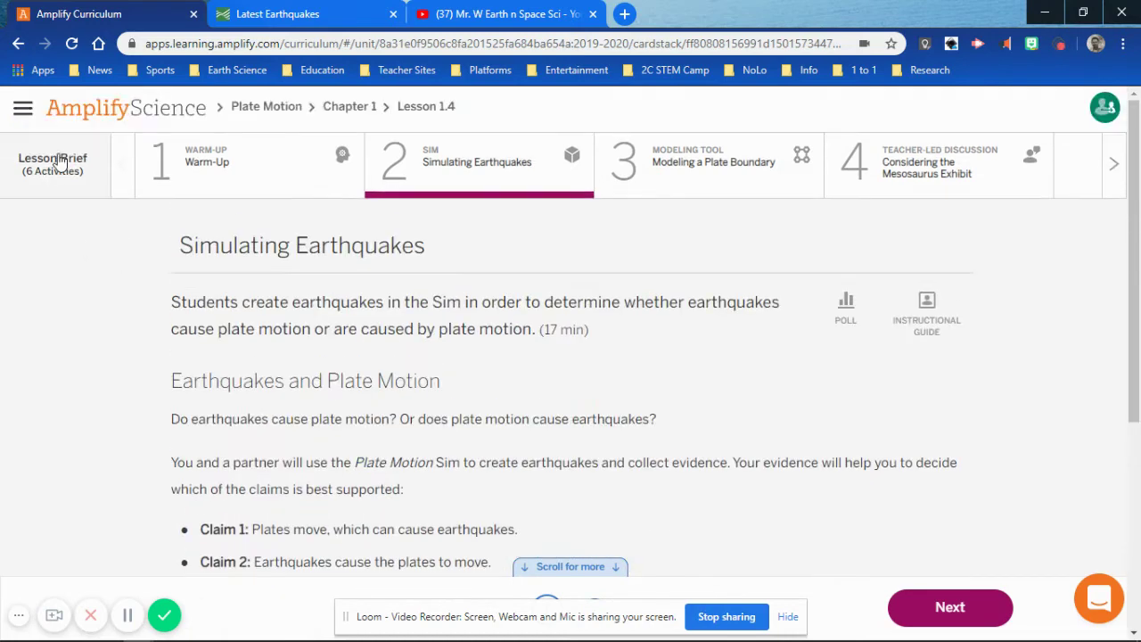
pyautogui.click(22, 109)
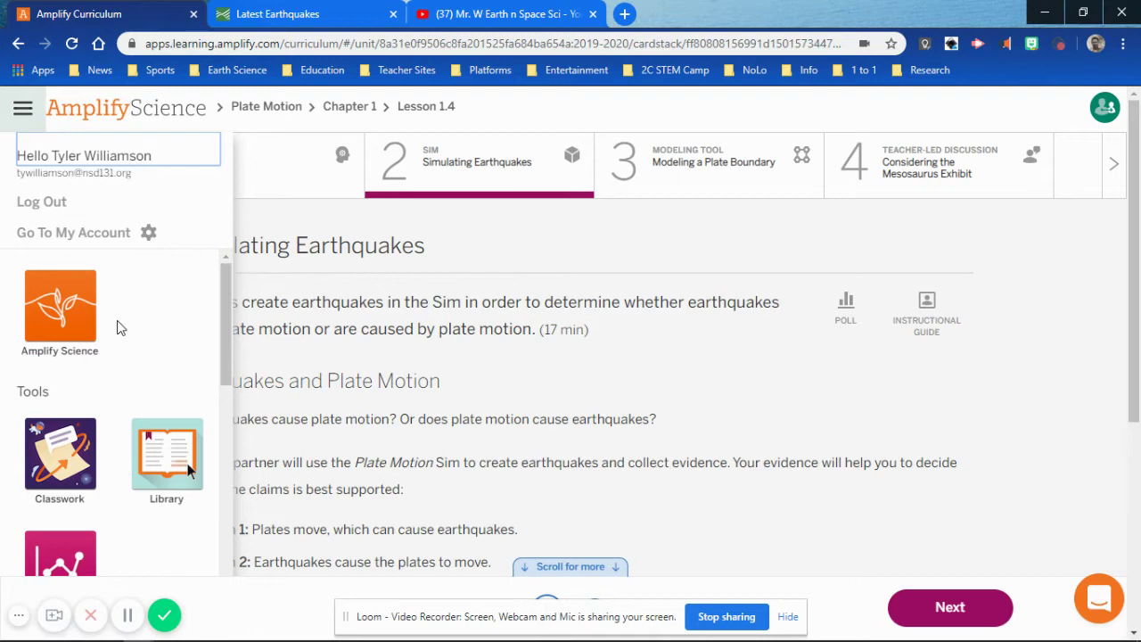
pyautogui.scroll(-5, 120, 328)
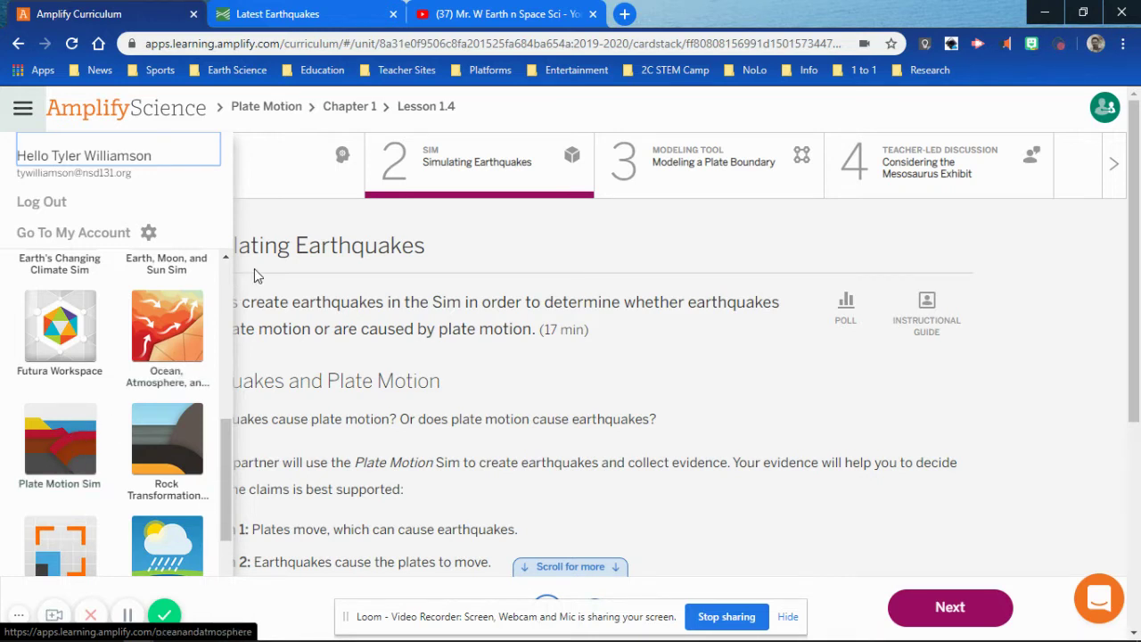
pyautogui.click(287, 225)
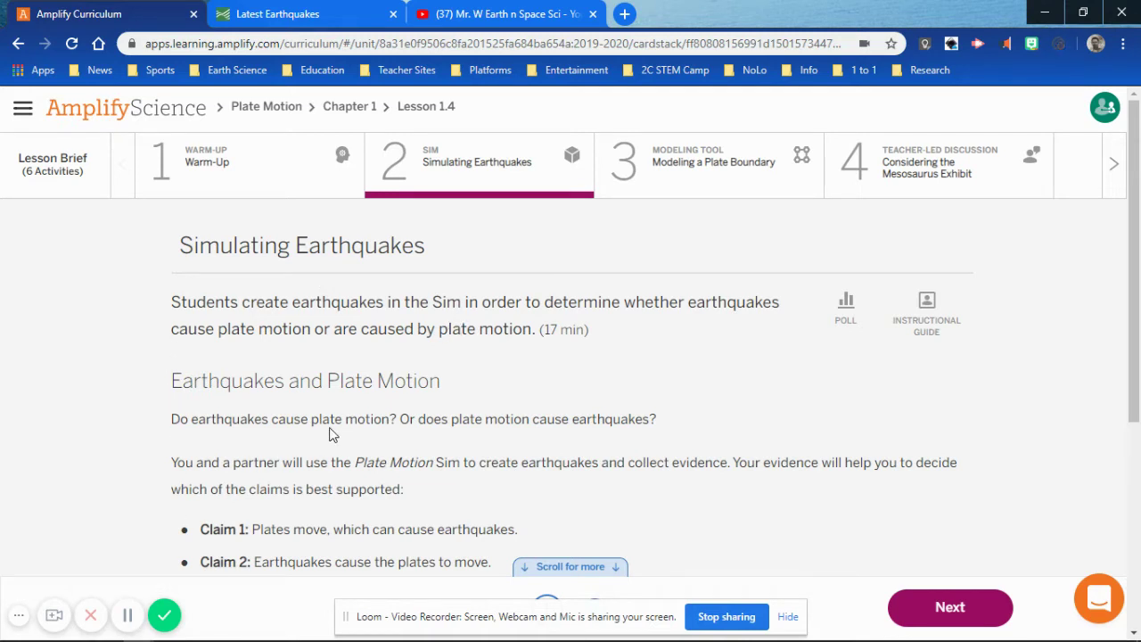
# Step: Launch the Plate Motion Sim from the site's tool list and choose Region 2 on the globe
pyautogui.click(22, 109)
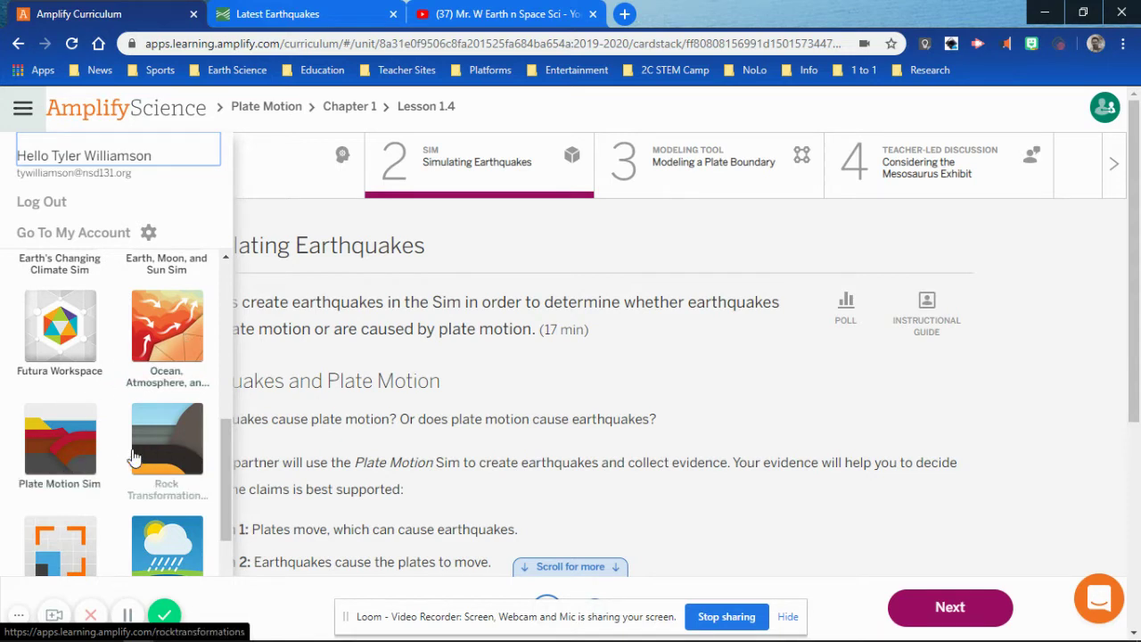
pyautogui.click(56, 457)
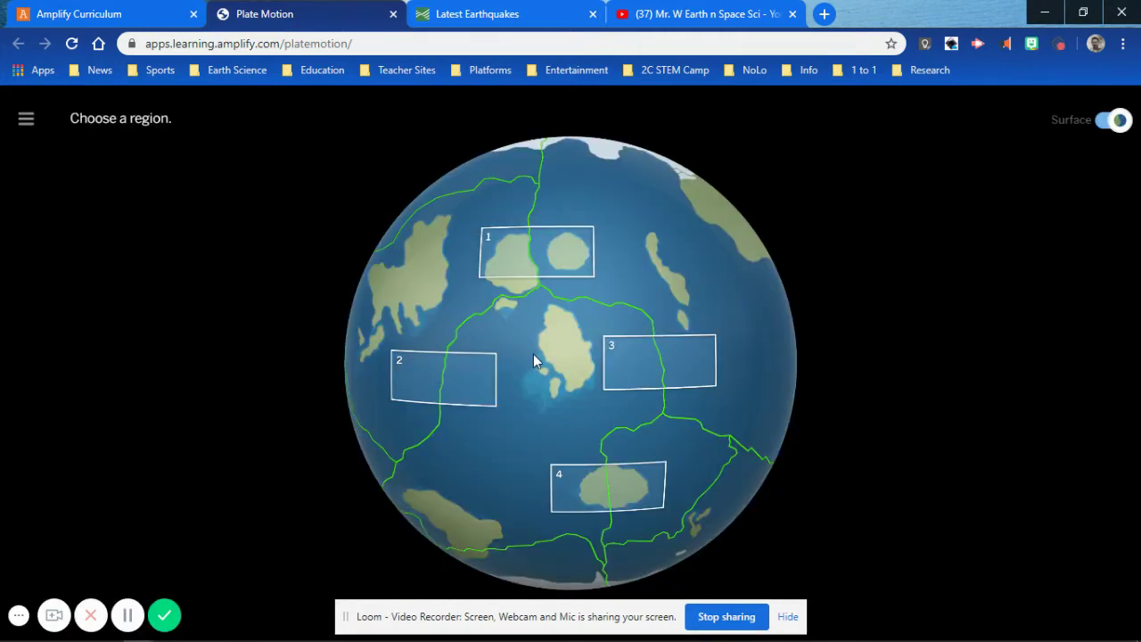
pyautogui.click(441, 383)
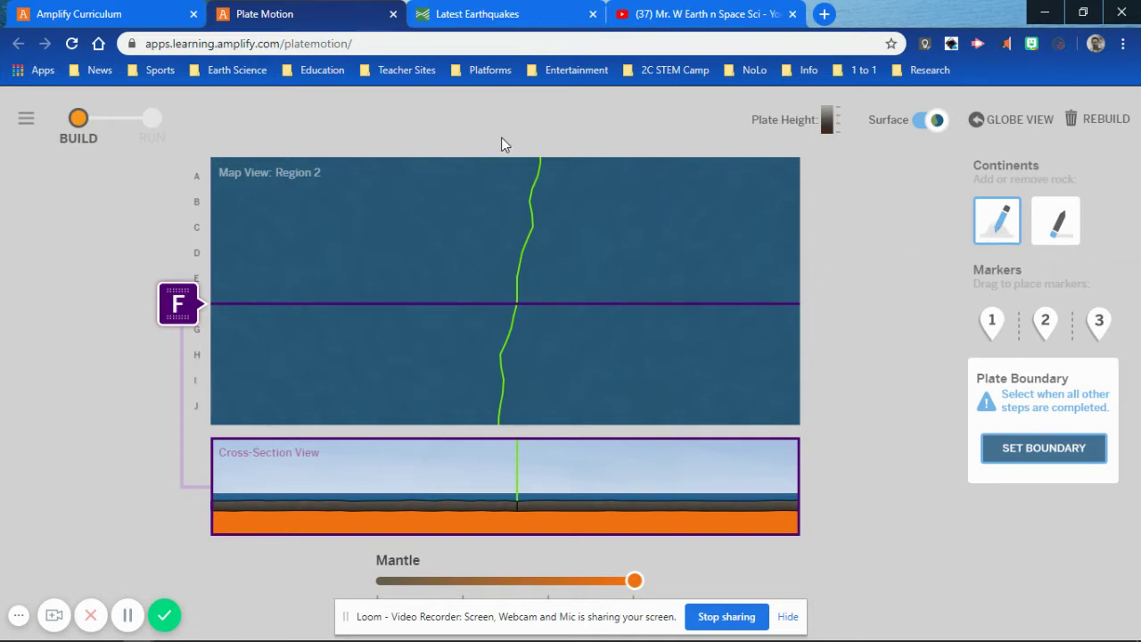
# Step: Add continental rock along the full length of Region 2's plate boundary and set the boundary type to Divergent
pyautogui.moveTo(535, 160)
pyautogui.mouseDown()
pyautogui.moveTo(525, 241)
pyautogui.moveTo(518, 234)
pyautogui.mouseUp()
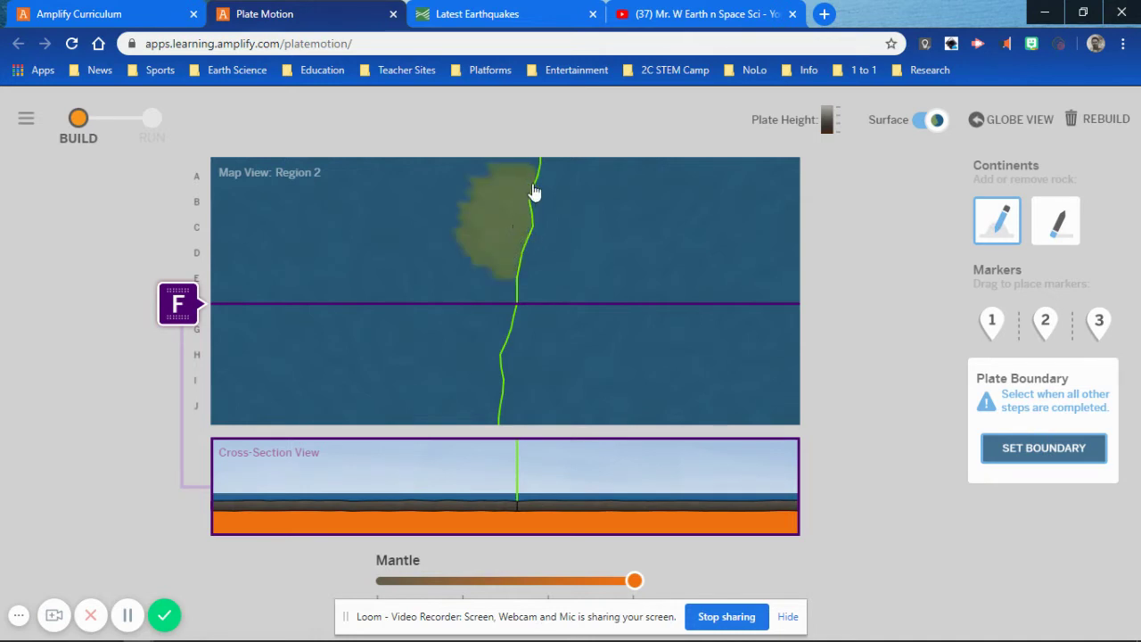
pyautogui.moveTo(533, 192)
pyautogui.mouseDown()
pyautogui.moveTo(550, 208)
pyautogui.moveTo(538, 319)
pyautogui.moveTo(484, 351)
pyautogui.moveTo(494, 390)
pyautogui.moveTo(517, 395)
pyautogui.mouseUp()
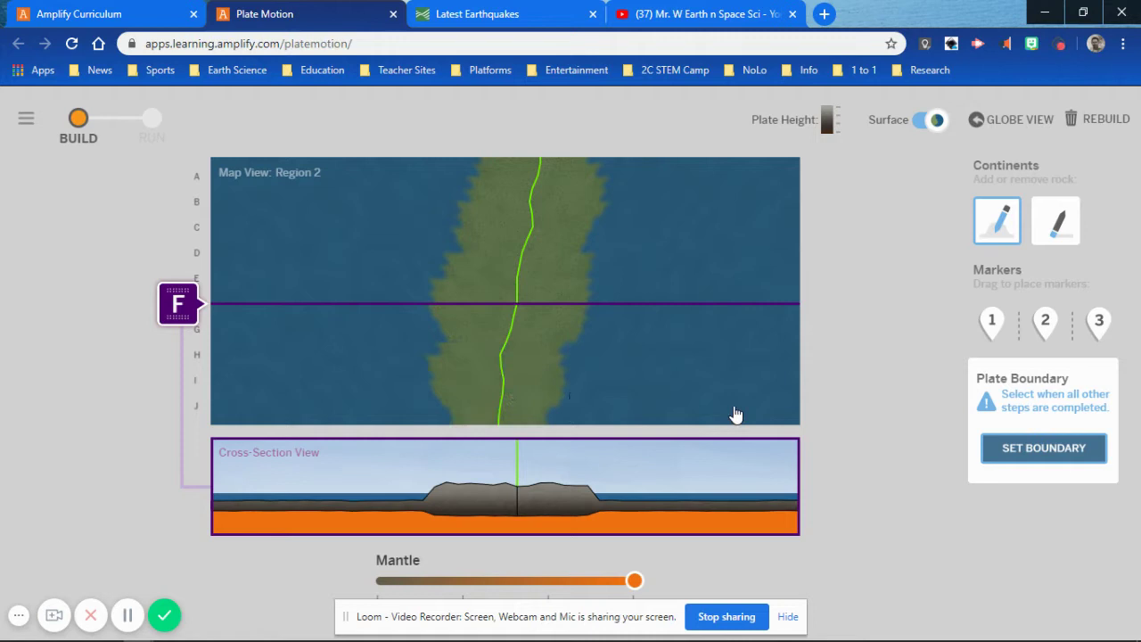
pyautogui.click(1045, 455)
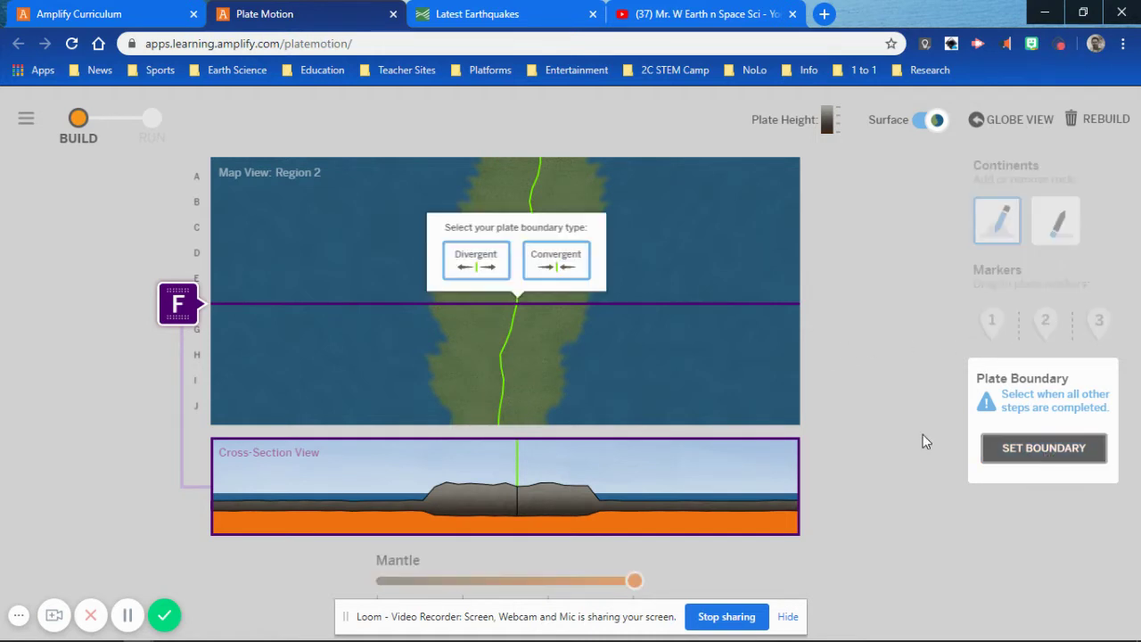
pyautogui.click(479, 271)
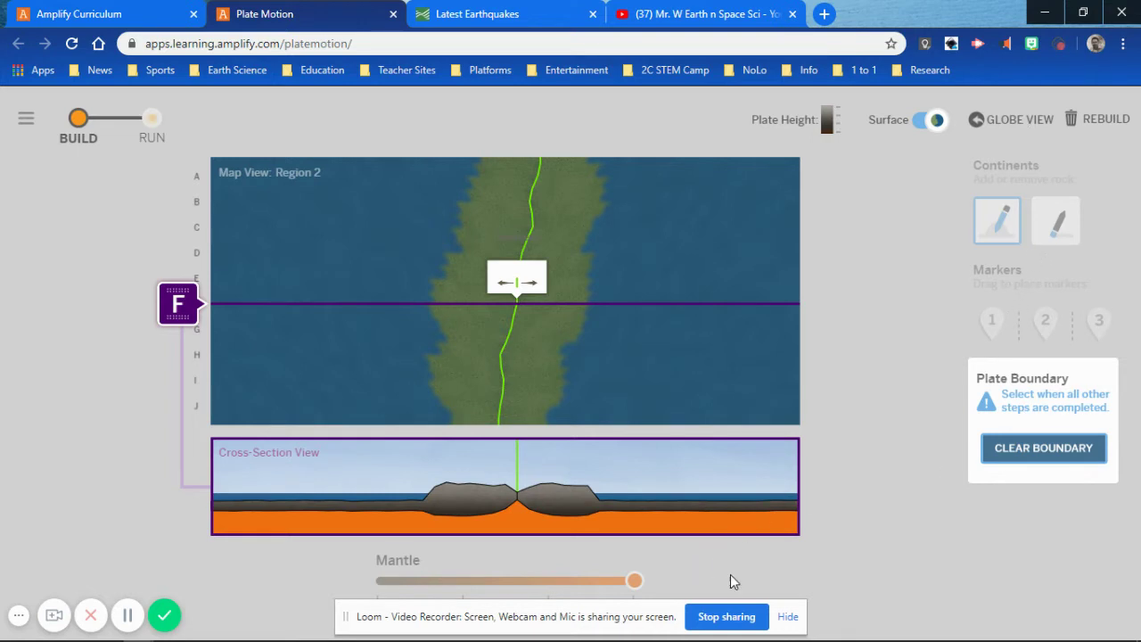
# Step: Run the divergent boundary simulation with earthquakes and active volcanoes shown, then pause it and close the sim to return to the lesson
pyautogui.click(152, 121)
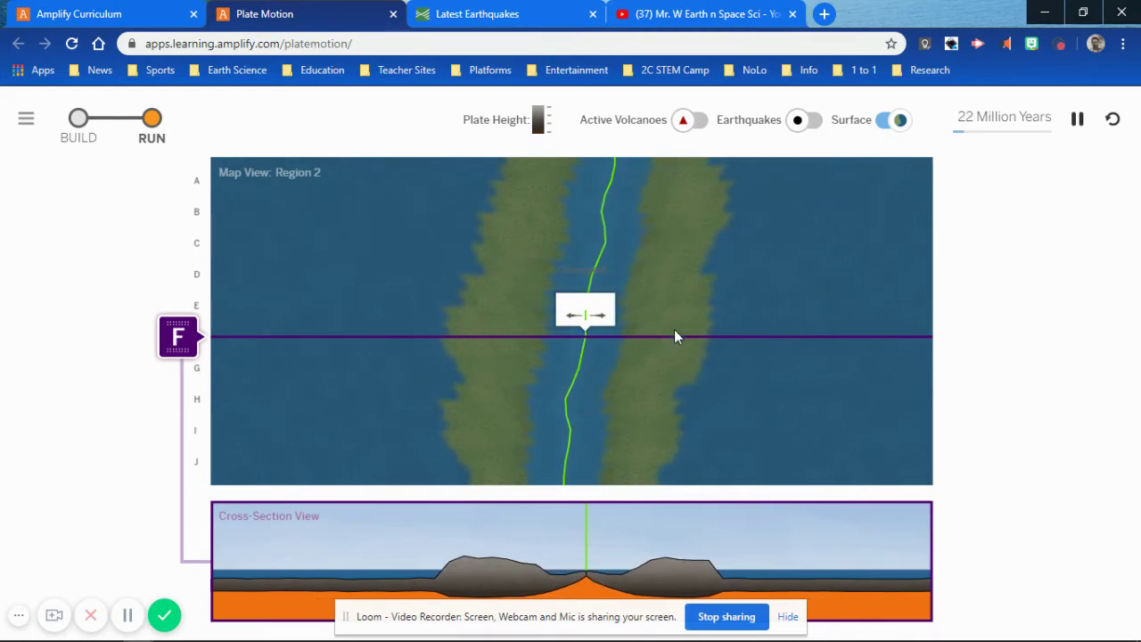
pyautogui.click(811, 123)
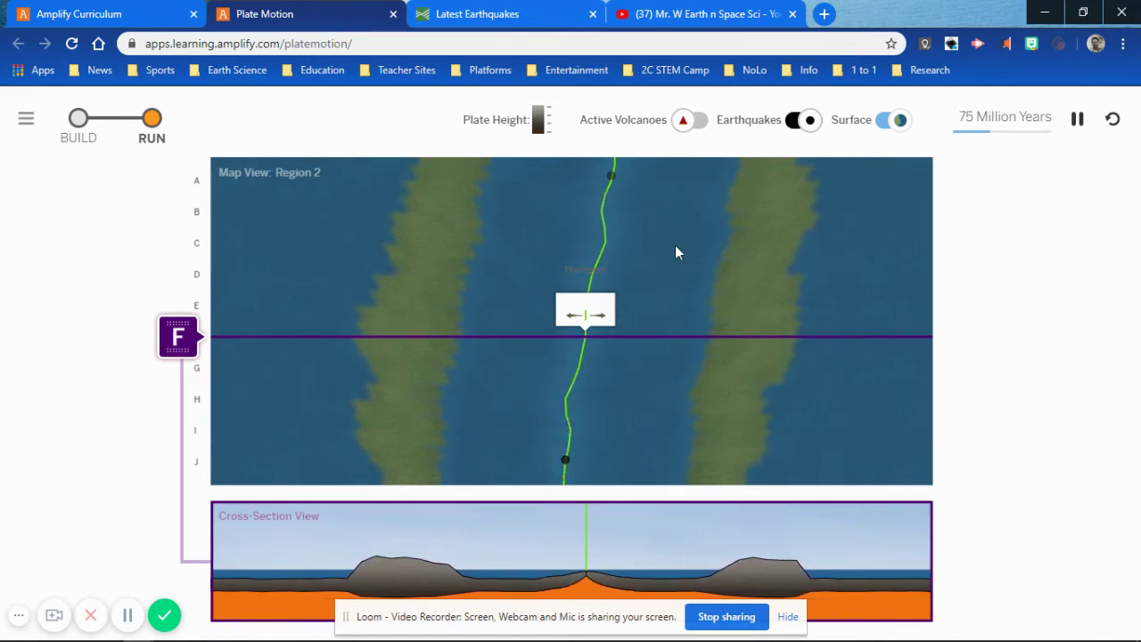
pyautogui.click(690, 123)
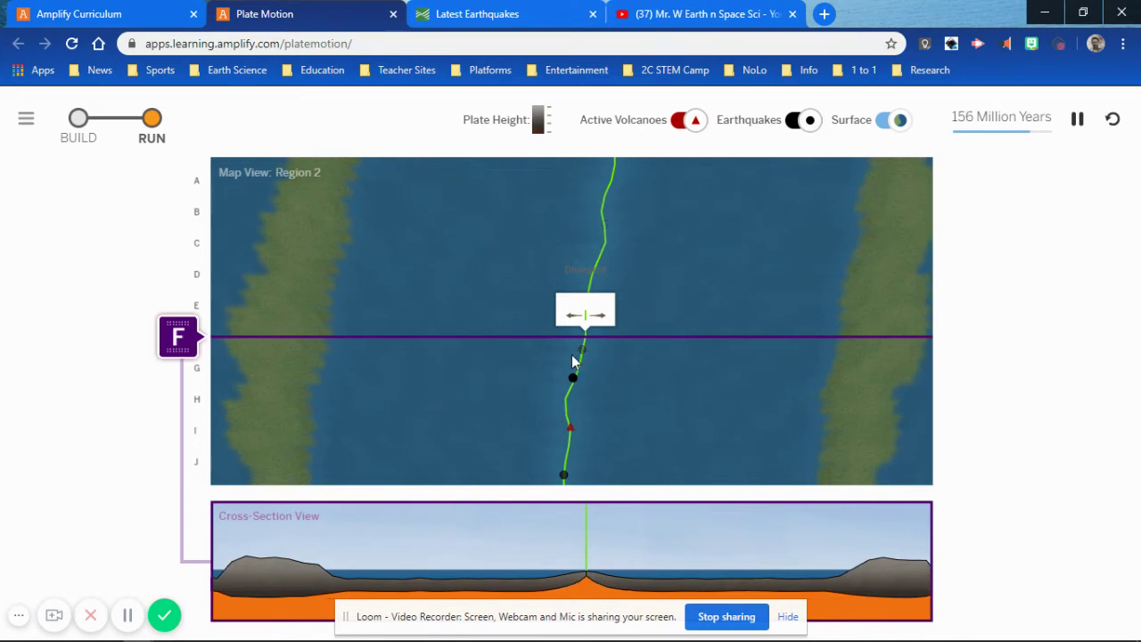
pyautogui.click(1079, 121)
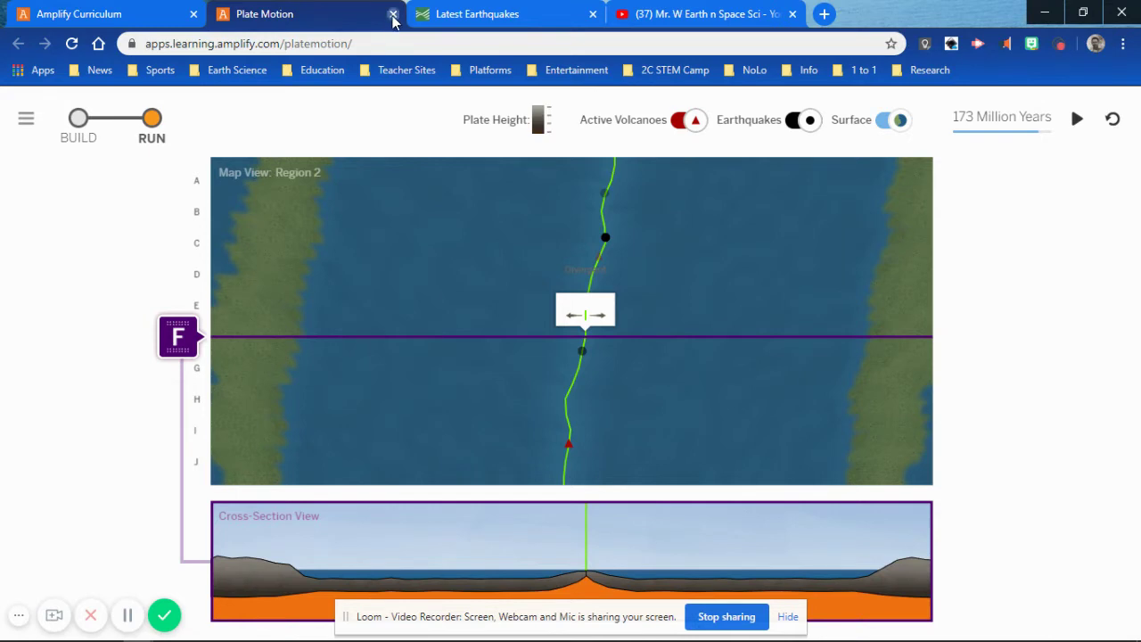
pyautogui.click(392, 14)
pyautogui.click(322, 210)
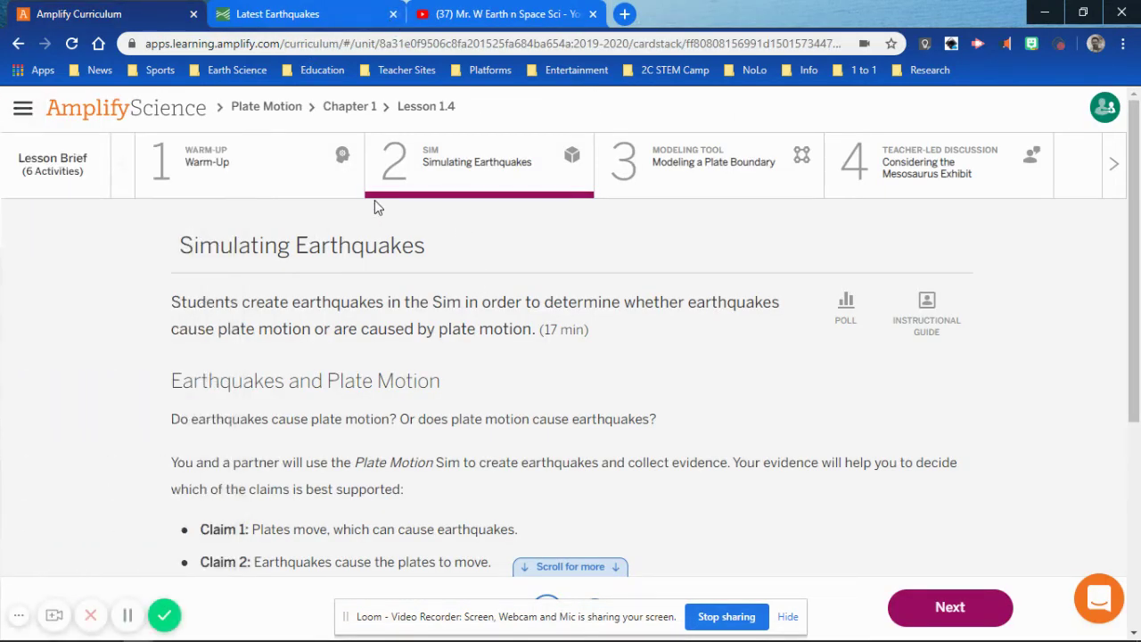
# Step: Open the Modeling a Plate Boundary activity and read its goal and student instructions
pyautogui.scroll(-4, 538, 279)
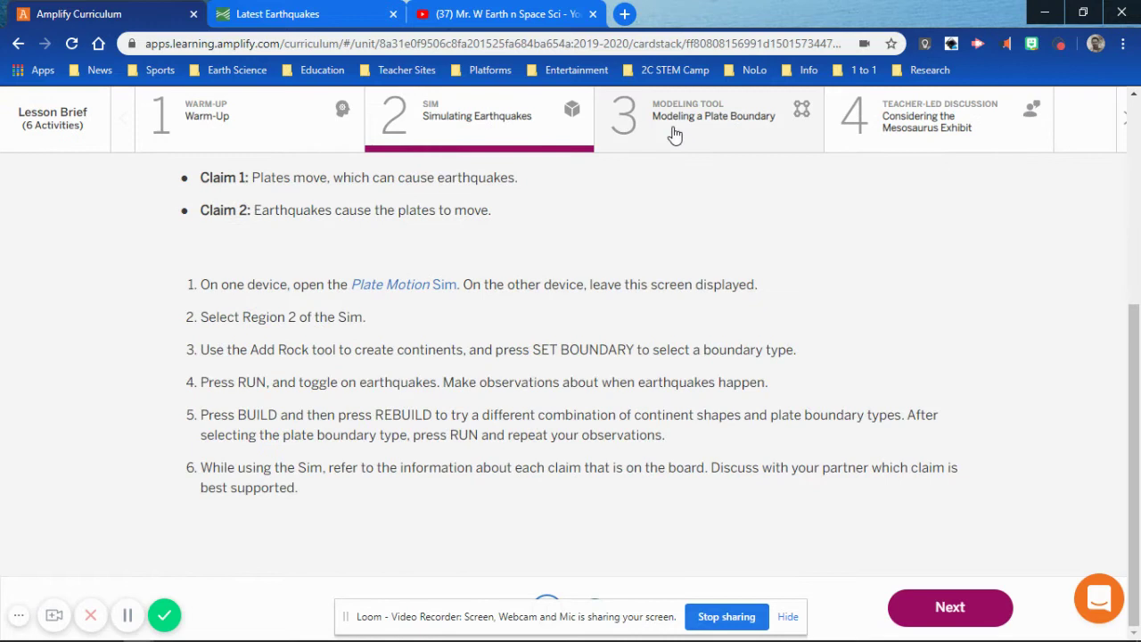
pyautogui.click(678, 133)
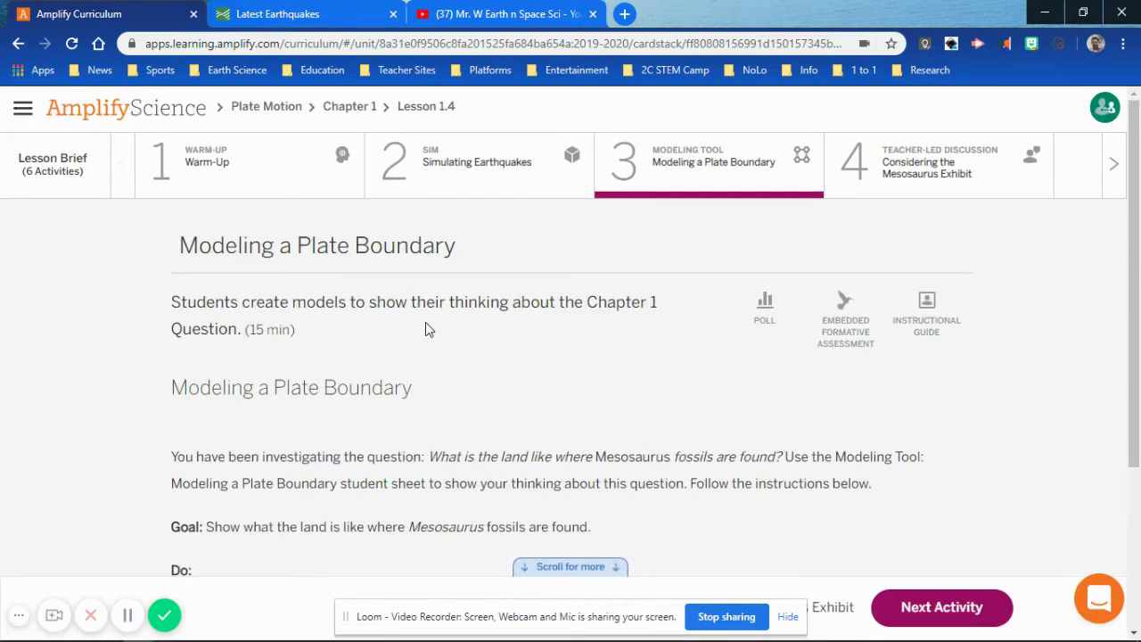
pyautogui.scroll(-3, 426, 329)
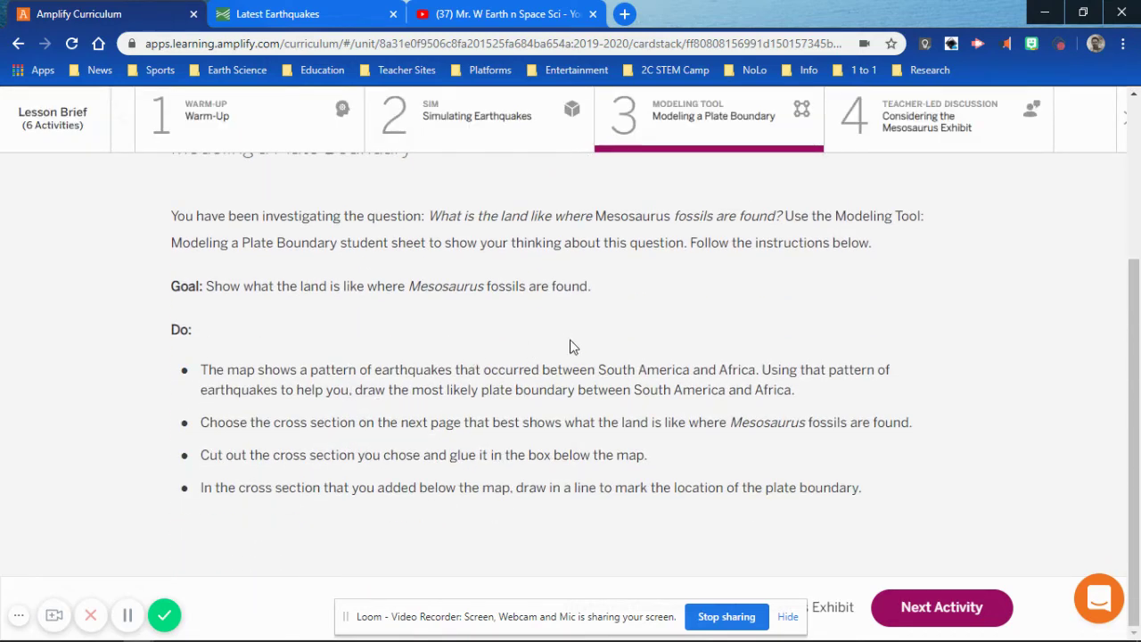
pyautogui.scroll(3, 572, 347)
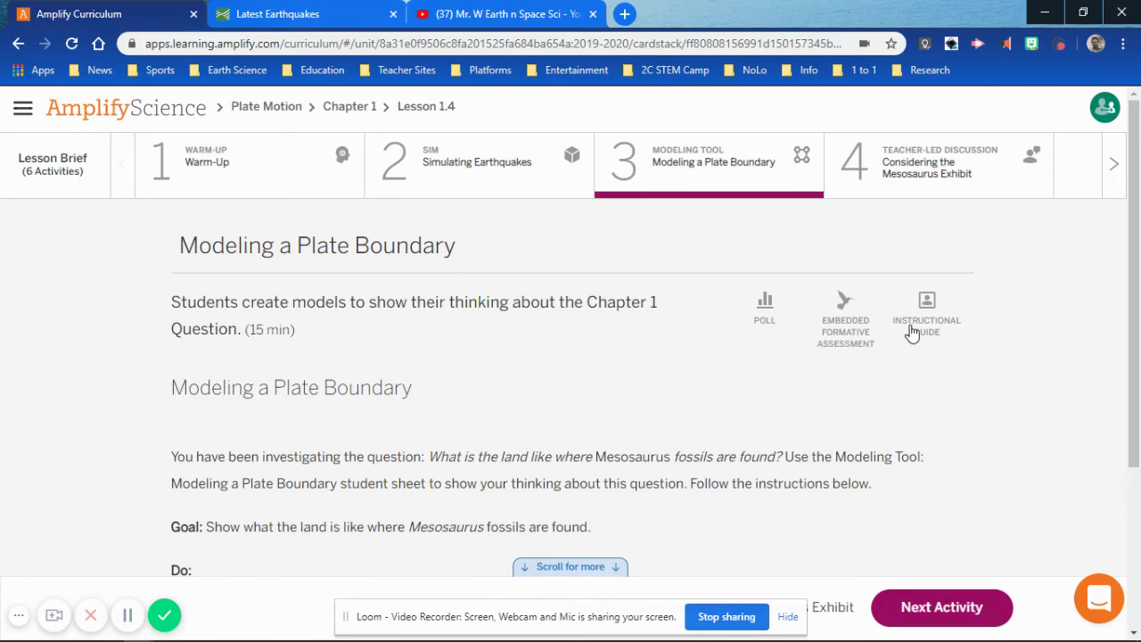
# Step: Open the activity's Instructional Guide and skim the Step-by-step teaching notes
pyautogui.click(934, 307)
pyautogui.scroll(-5, 805, 315)
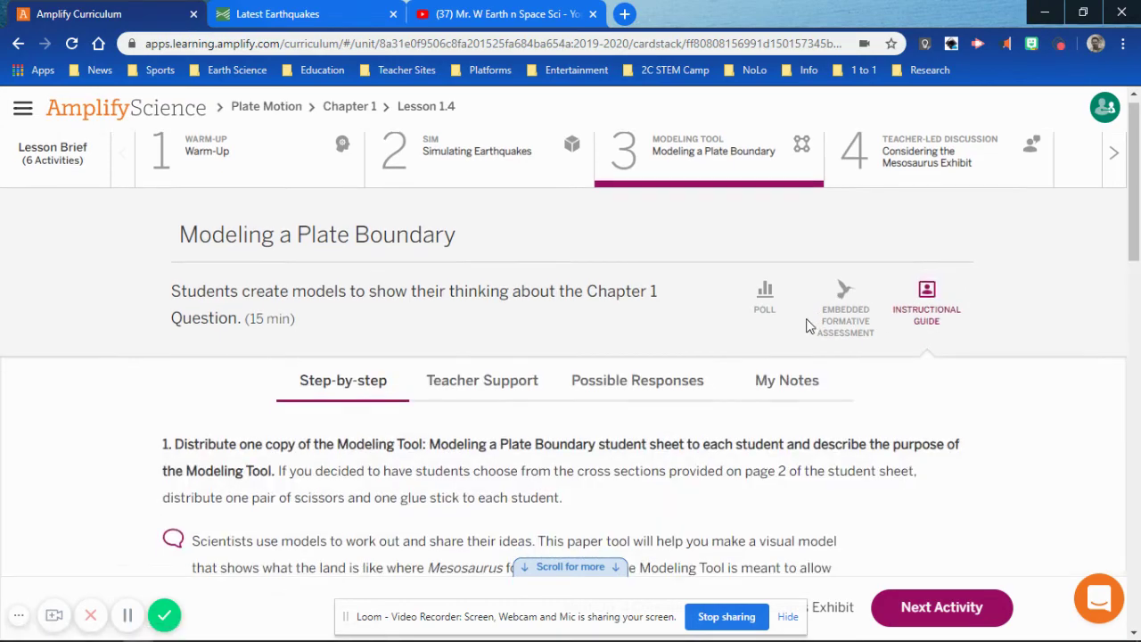
pyautogui.scroll(-12, 803, 317)
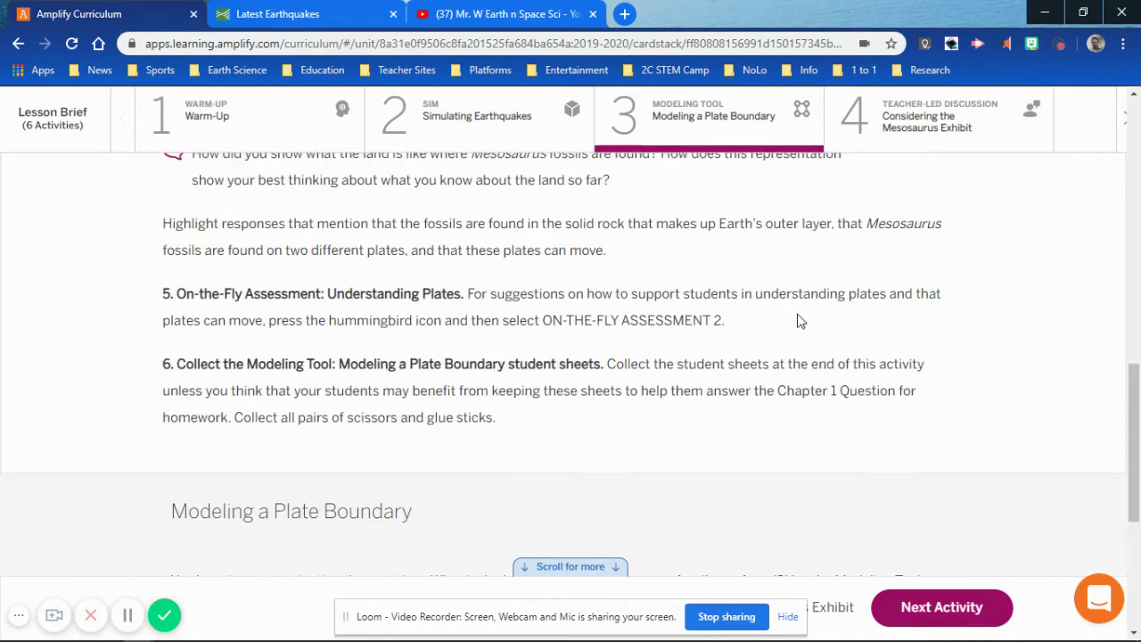
pyautogui.scroll(8, 800, 322)
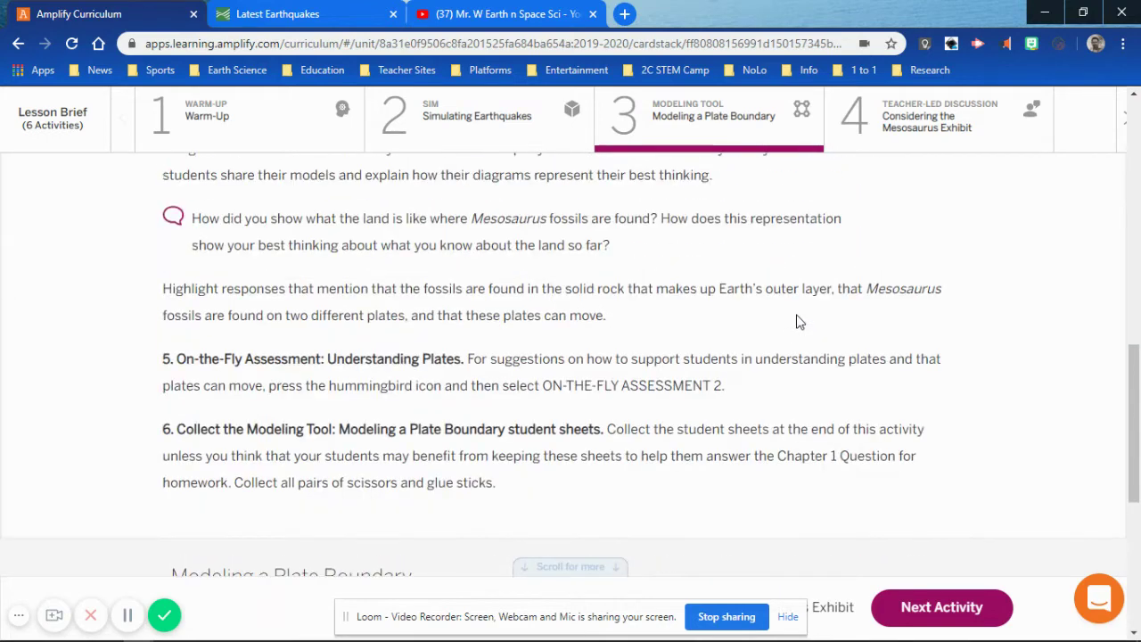
pyautogui.scroll(6, 802, 321)
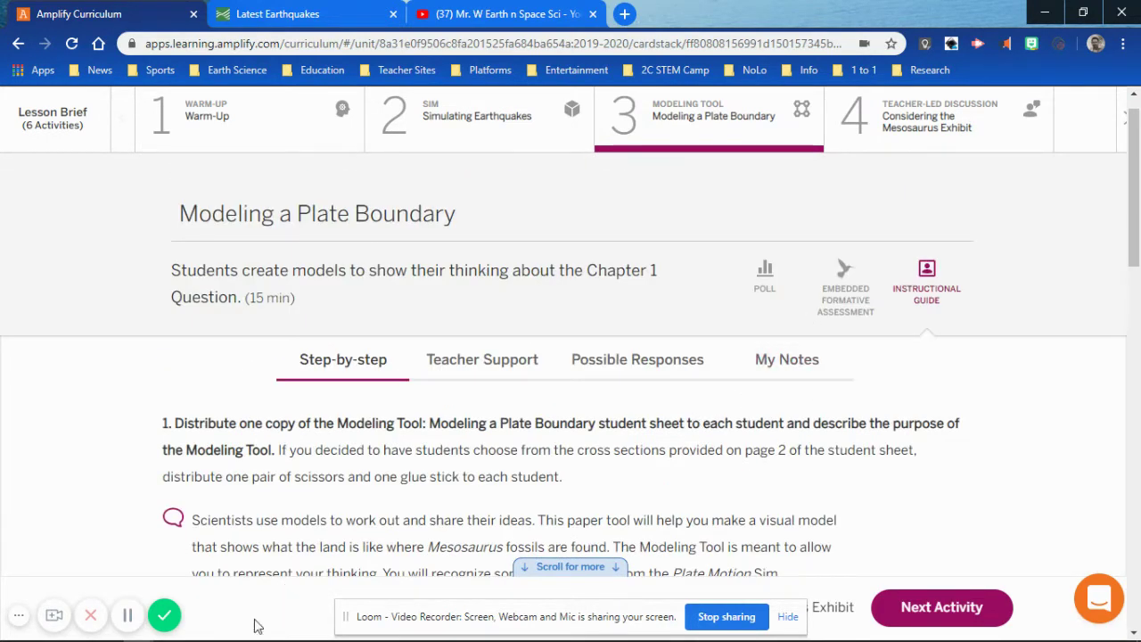
# Step: Switch to the OneNote Plate Motion page and review the Modeling a Plate Boundary worksheet's instructions and earthquake map
pyautogui.click(196, 633)
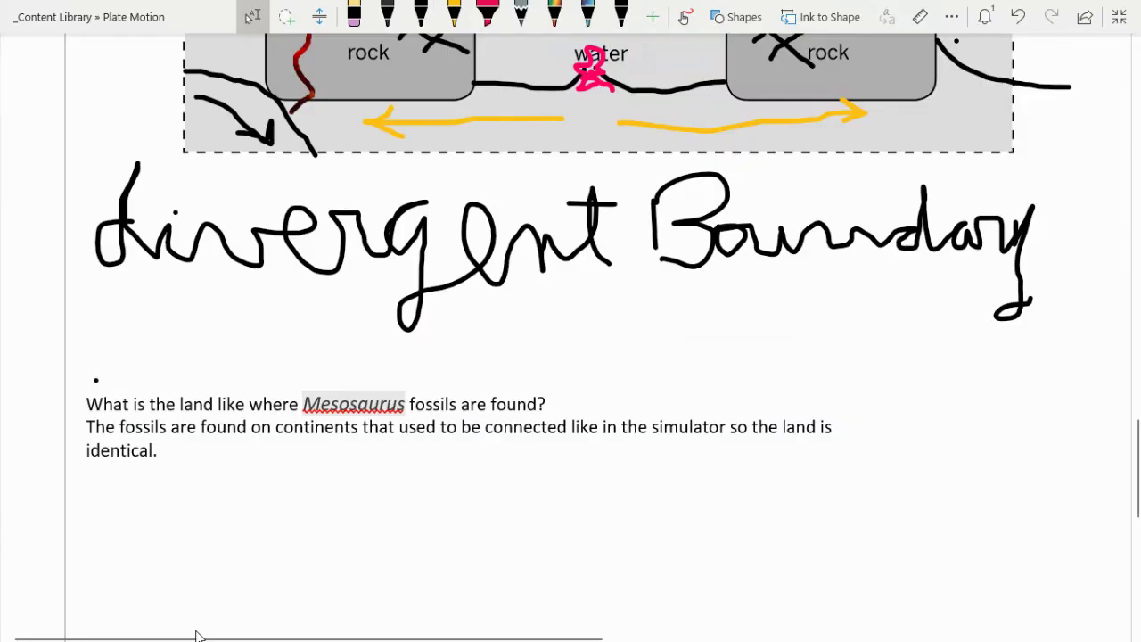
pyautogui.scroll(15, 637, 469)
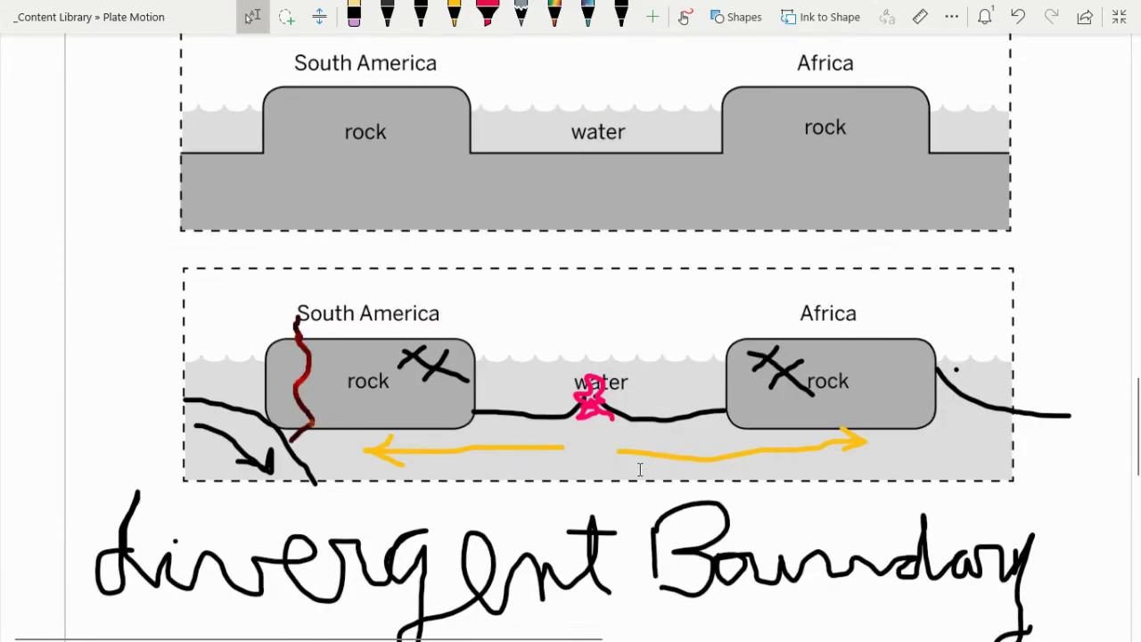
pyautogui.scroll(5, 641, 467)
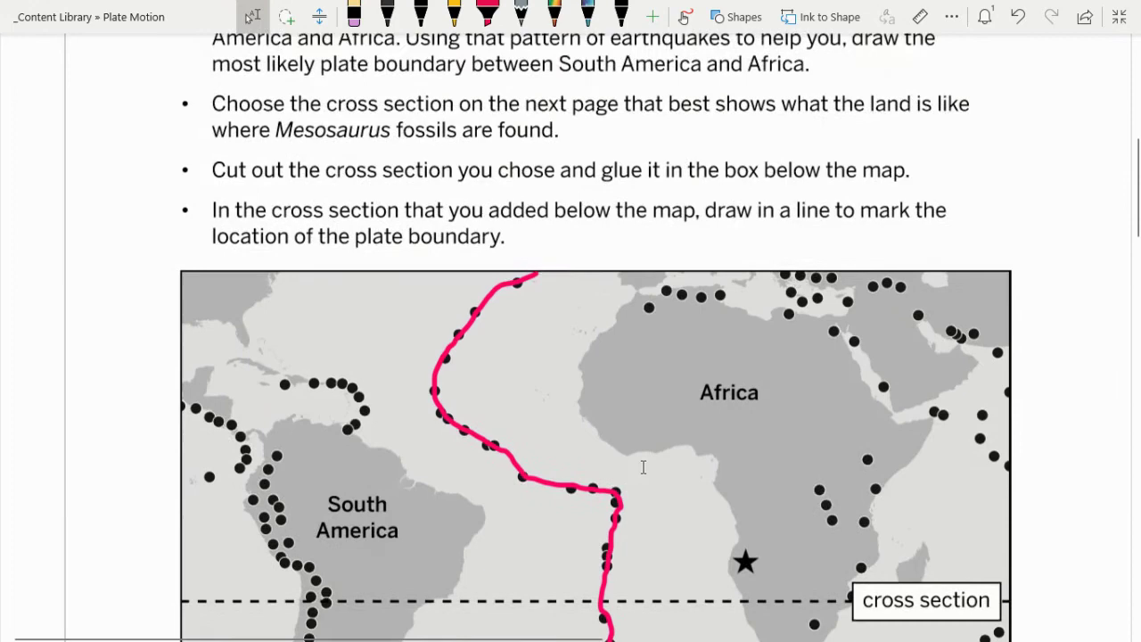
pyautogui.scroll(-2, 707, 427)
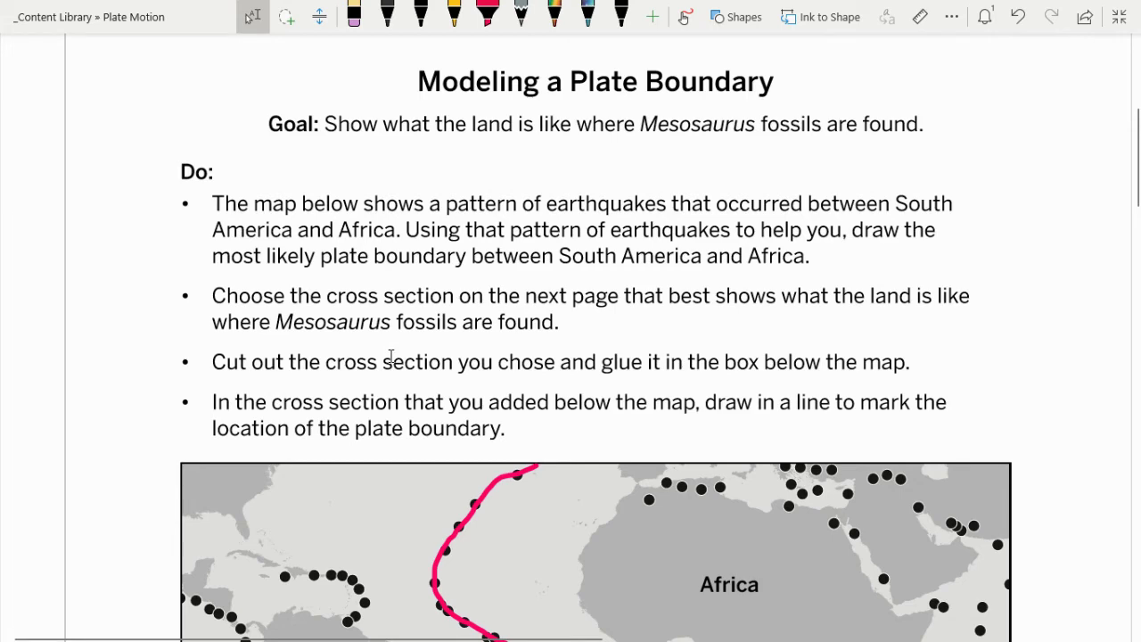
pyautogui.scroll(-6, 399, 350)
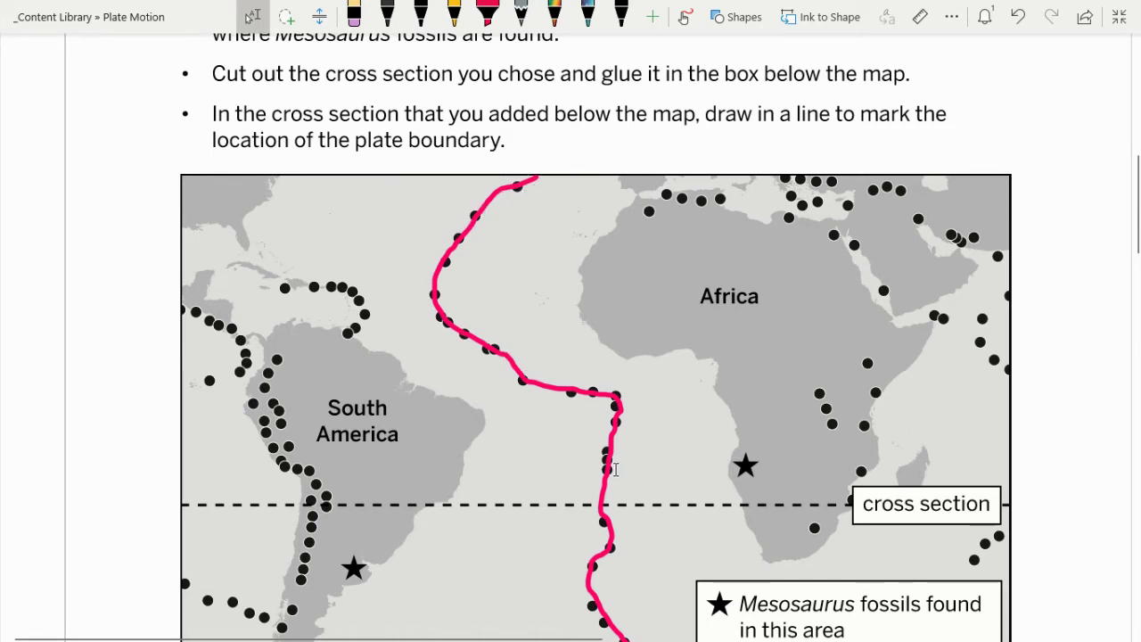
pyautogui.scroll(-2, 606, 562)
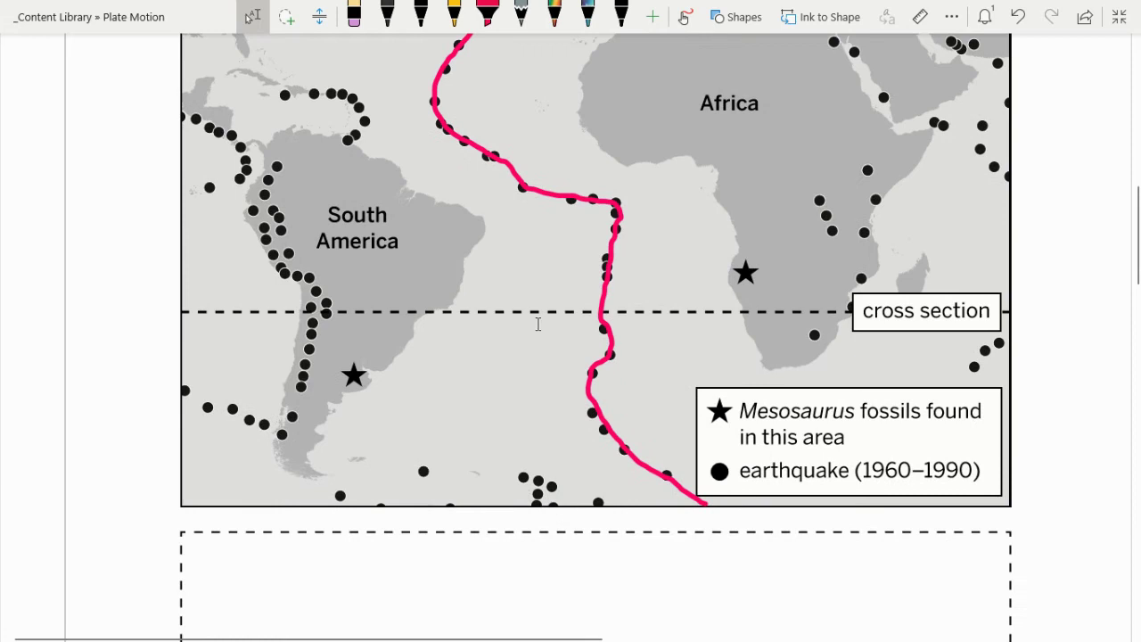
pyautogui.scroll(2, 555, 361)
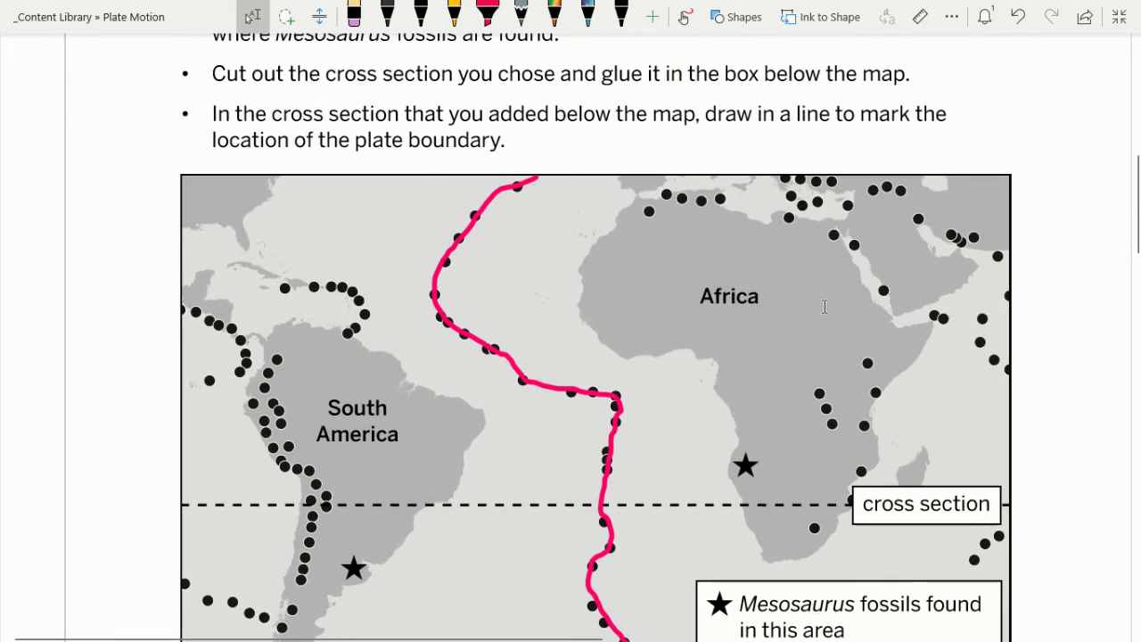
# Step: With a dark red textured pen, trace the earthquake patterns around the Arabian Peninsula, the Caribbean, Central America and South America's west coast
pyautogui.click(684, 18)
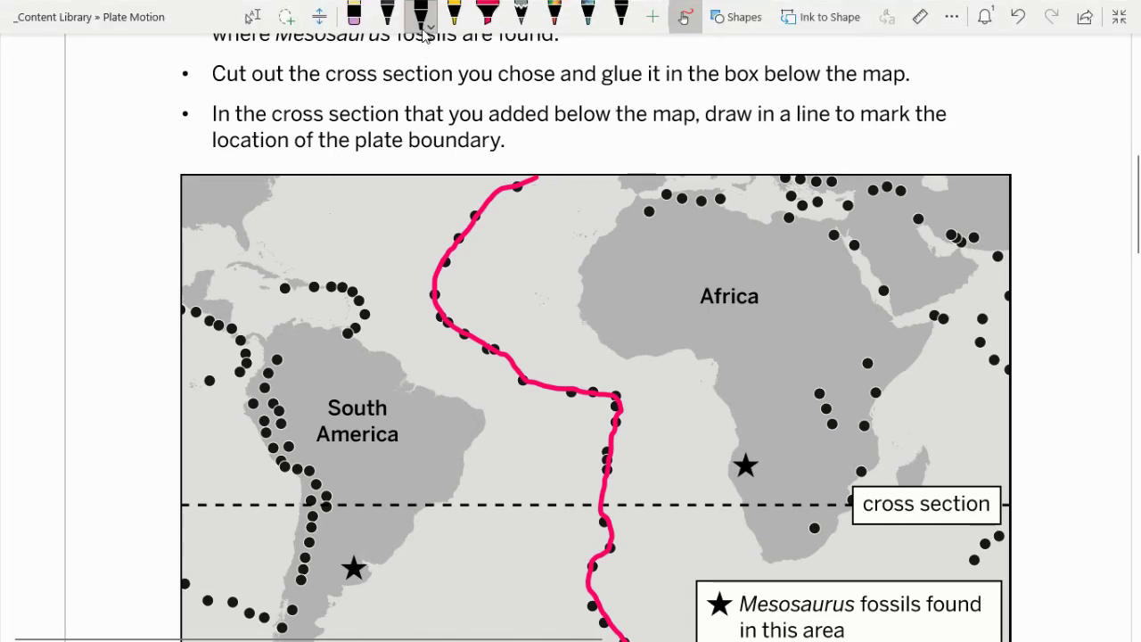
pyautogui.click(420, 17)
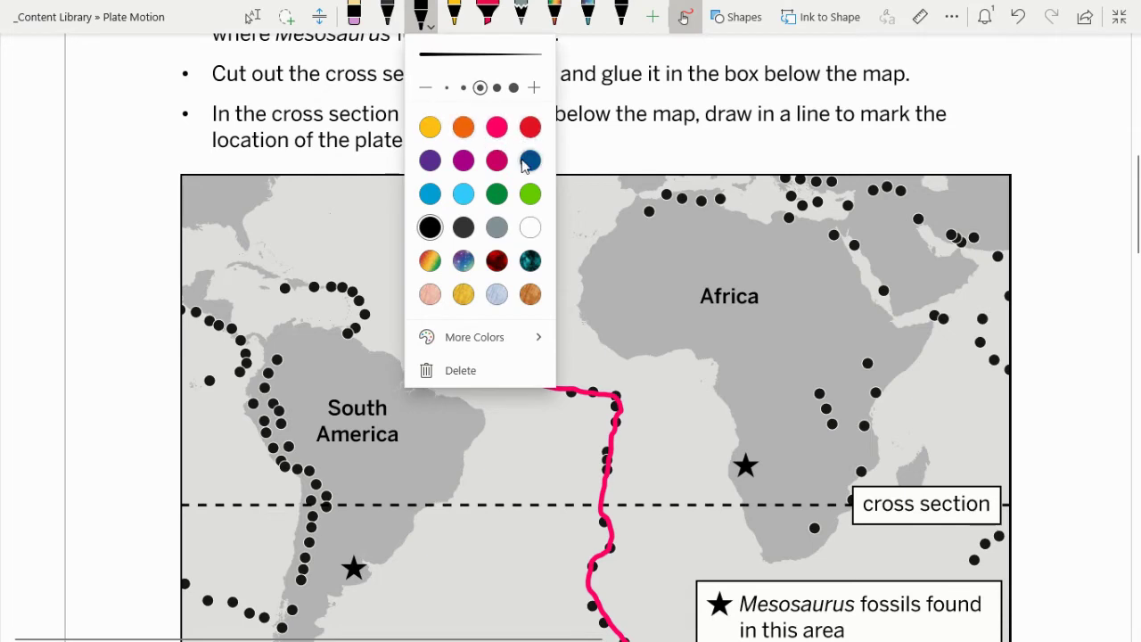
pyautogui.click(502, 264)
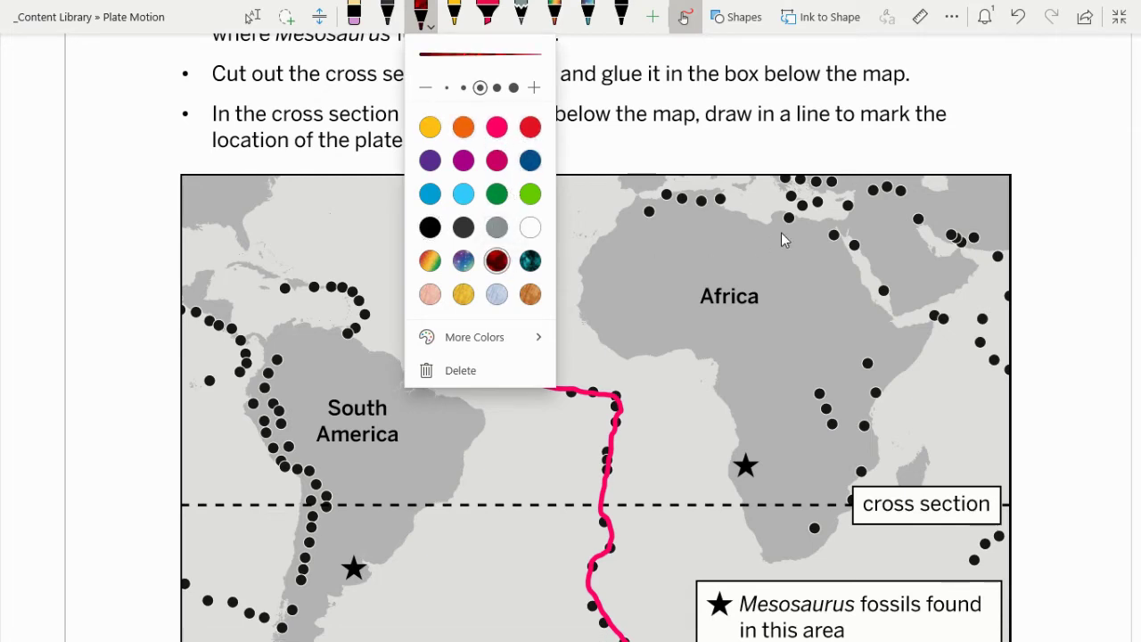
pyautogui.click(865, 190)
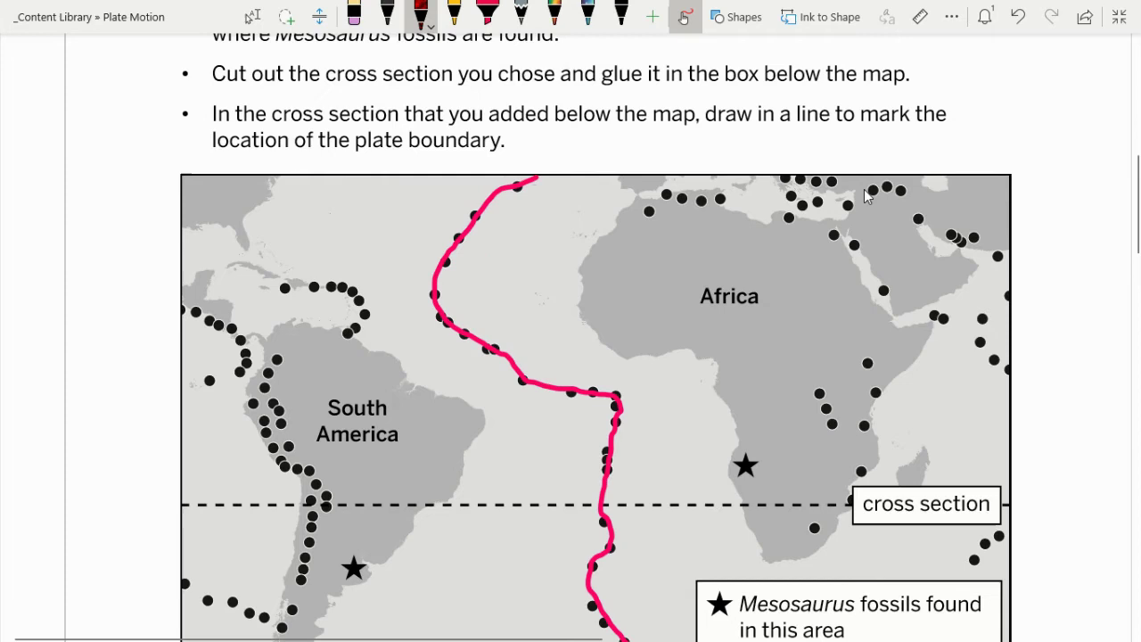
pyautogui.moveTo(852, 201)
pyautogui.mouseDown()
pyautogui.moveTo(837, 234)
pyautogui.moveTo(902, 313)
pyautogui.moveTo(981, 317)
pyautogui.moveTo(1010, 285)
pyautogui.moveTo(866, 185)
pyautogui.moveTo(845, 207)
pyautogui.mouseUp()
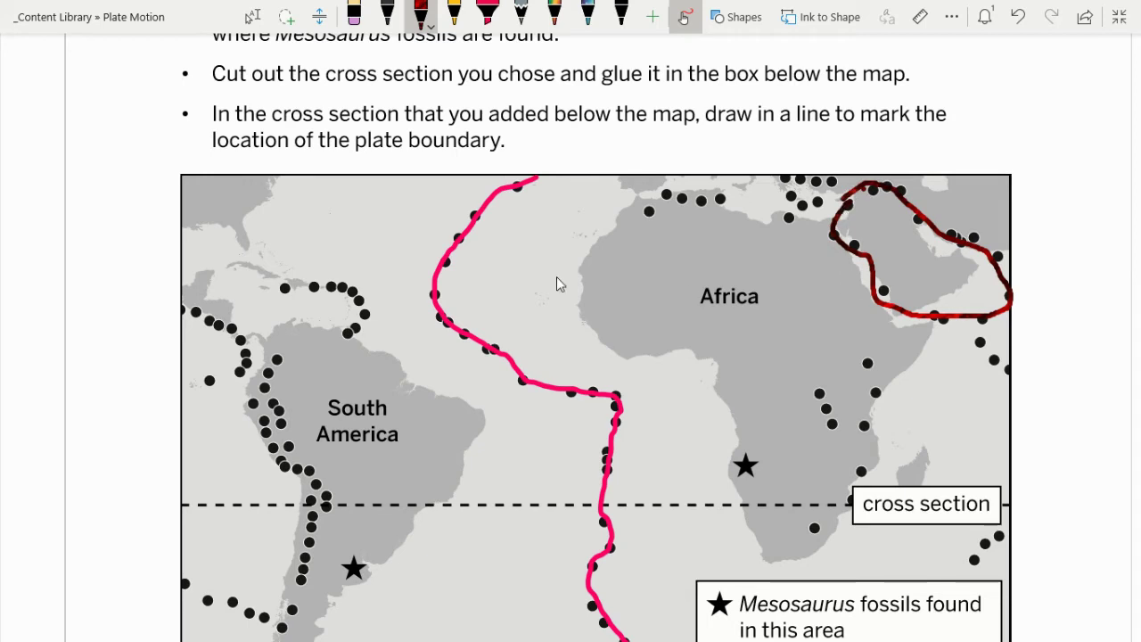
pyautogui.moveTo(208, 294)
pyautogui.mouseDown()
pyautogui.moveTo(355, 294)
pyautogui.moveTo(354, 332)
pyautogui.moveTo(223, 336)
pyautogui.moveTo(218, 297)
pyautogui.moveTo(192, 305)
pyautogui.moveTo(236, 334)
pyautogui.moveTo(209, 368)
pyautogui.moveTo(171, 378)
pyautogui.mouseUp()
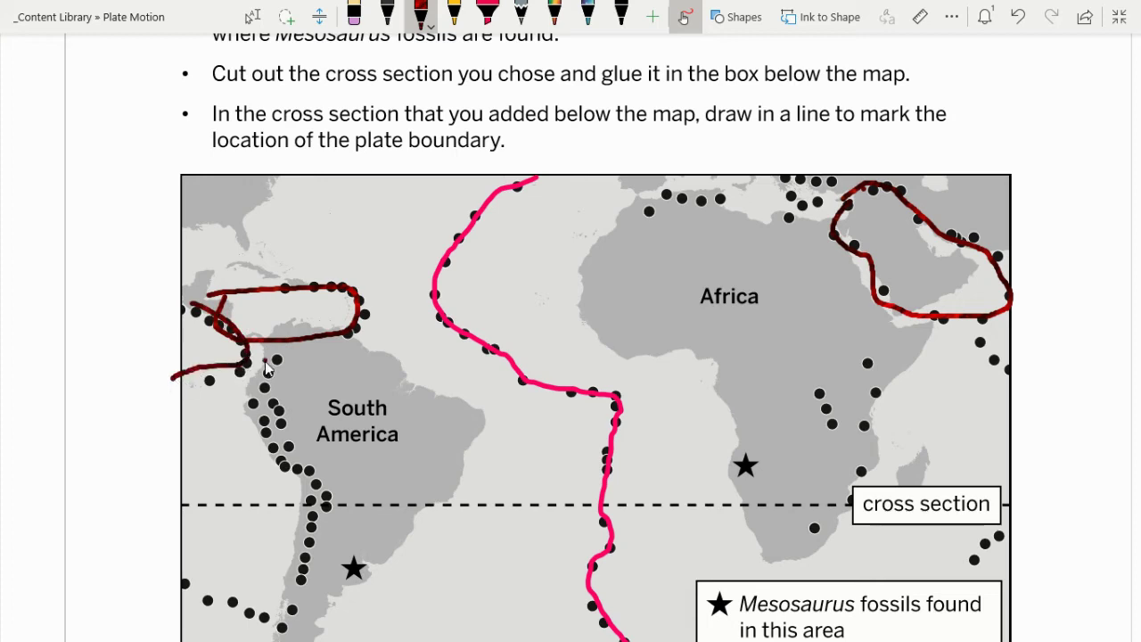
pyautogui.moveTo(265, 366)
pyautogui.mouseDown()
pyautogui.moveTo(277, 441)
pyautogui.moveTo(312, 498)
pyautogui.moveTo(279, 595)
pyautogui.moveTo(254, 622)
pyautogui.moveTo(197, 580)
pyautogui.mouseUp()
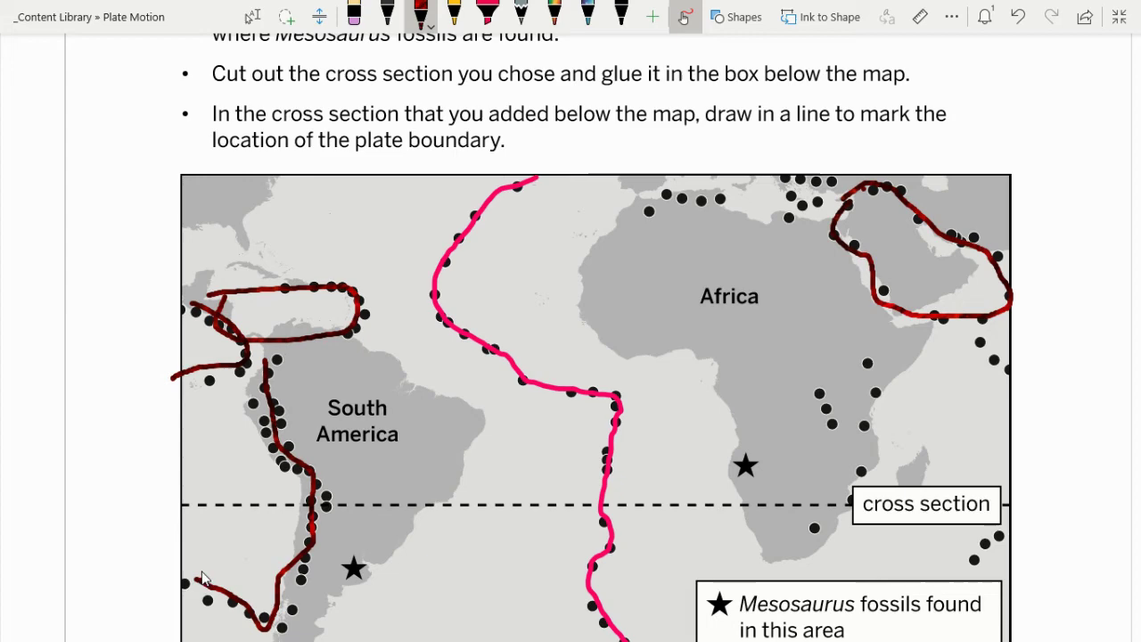
# Step: Draw a dashed boundary through East Africa and trace the earthquake lines in the ocean east of Africa and off South America's southern tip
pyautogui.scroll(-1, 575, 627)
pyautogui.scroll(-2, 576, 627)
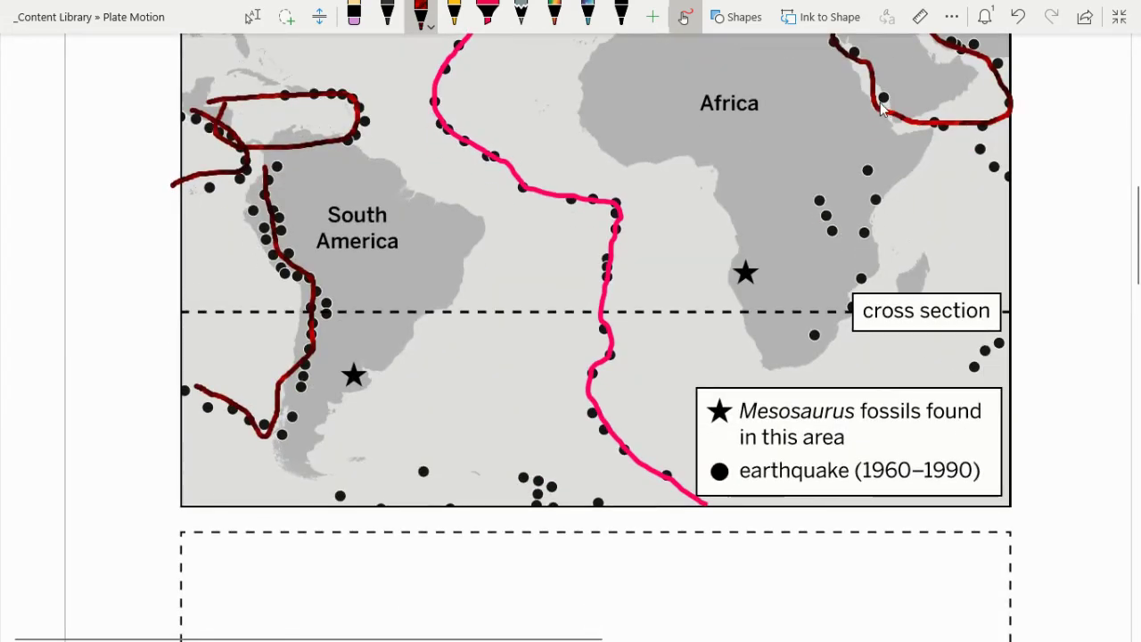
pyautogui.moveTo(883, 108)
pyautogui.mouseDown()
pyautogui.moveTo(866, 169)
pyautogui.moveTo(836, 210)
pyautogui.mouseUp()
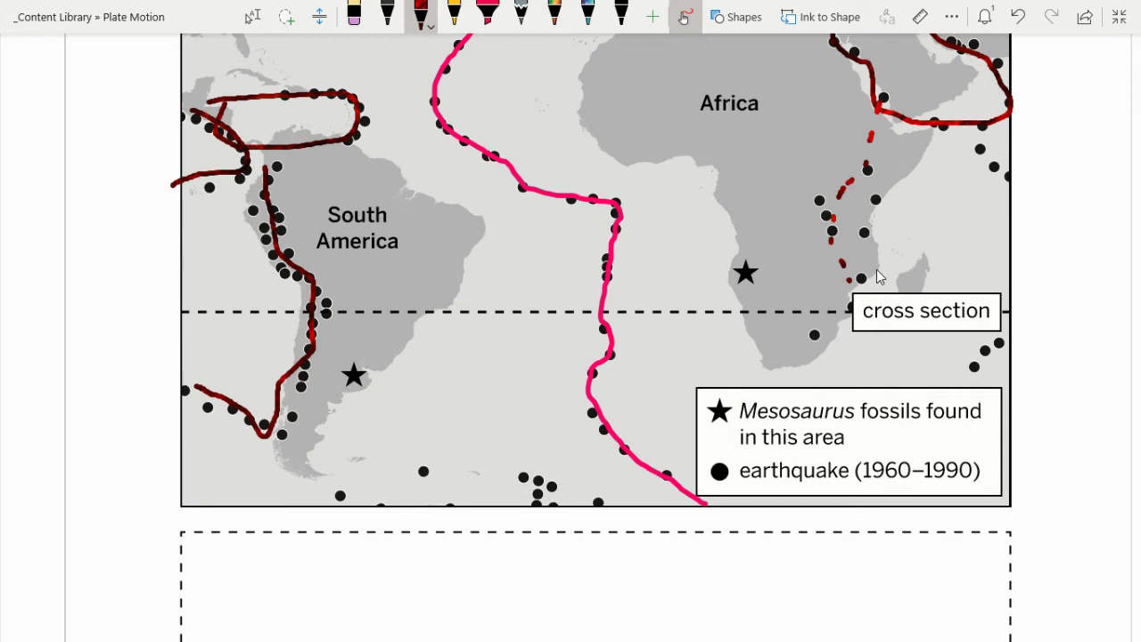
pyautogui.moveTo(995, 123)
pyautogui.mouseDown()
pyautogui.moveTo(979, 152)
pyautogui.moveTo(1001, 176)
pyautogui.mouseUp()
pyautogui.moveTo(972, 369); pyautogui.dragTo(1000, 348)
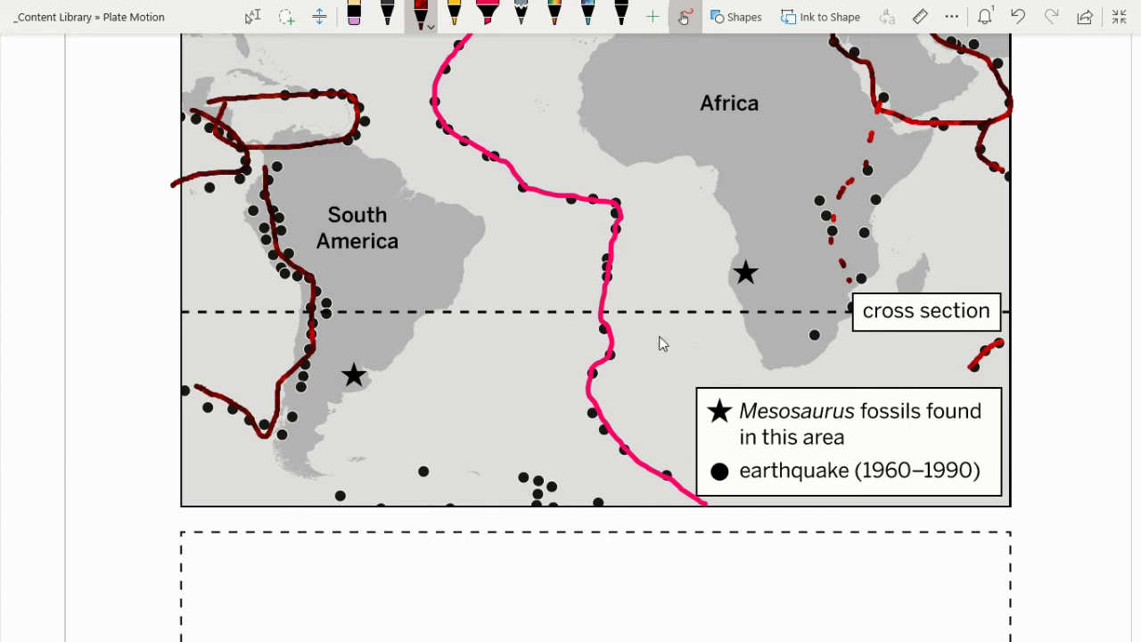
pyautogui.moveTo(310, 457)
pyautogui.mouseDown()
pyautogui.moveTo(482, 470)
pyautogui.moveTo(538, 489)
pyautogui.moveTo(536, 506)
pyautogui.mouseUp()
pyautogui.moveTo(311, 460)
pyautogui.mouseDown()
pyautogui.moveTo(351, 504)
pyautogui.moveTo(400, 518)
pyautogui.mouseUp()
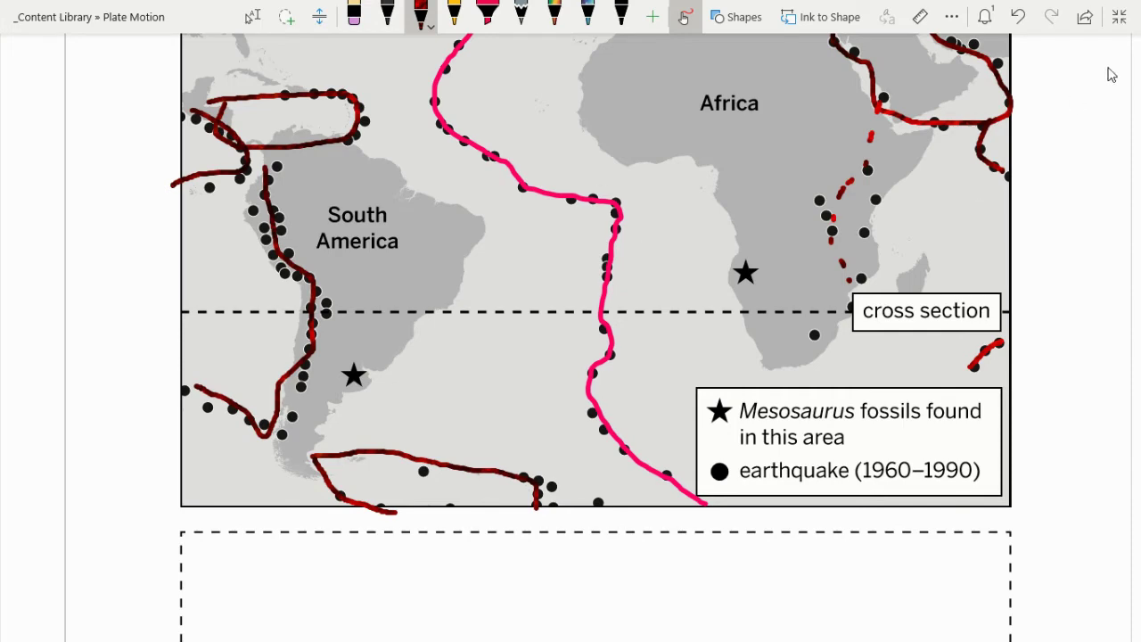
# Step: In the lower cross section, add an arrowhead and a rising column of dots atop the red line through South America
pyautogui.scroll(-8, 761, 310)
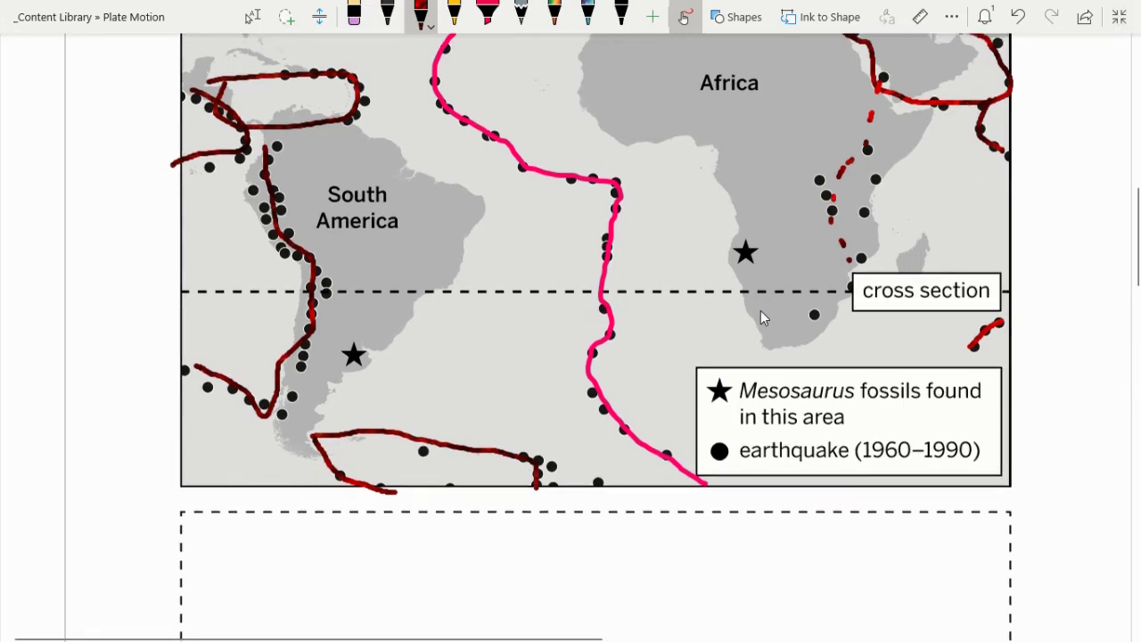
pyautogui.scroll(-1, 749, 321)
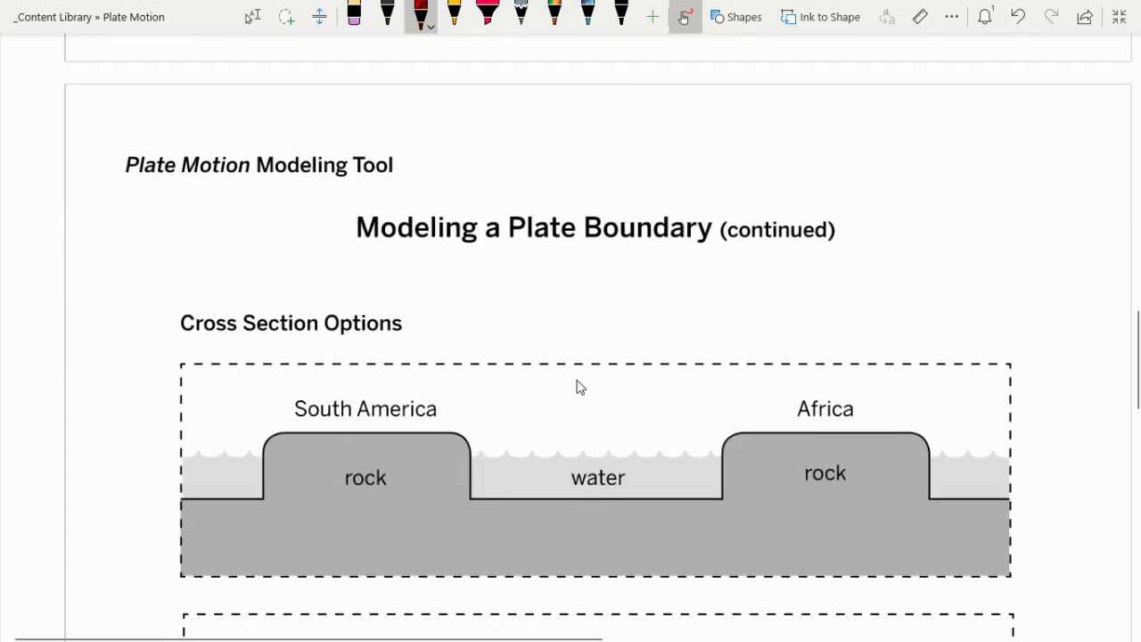
pyautogui.scroll(-3, 579, 387)
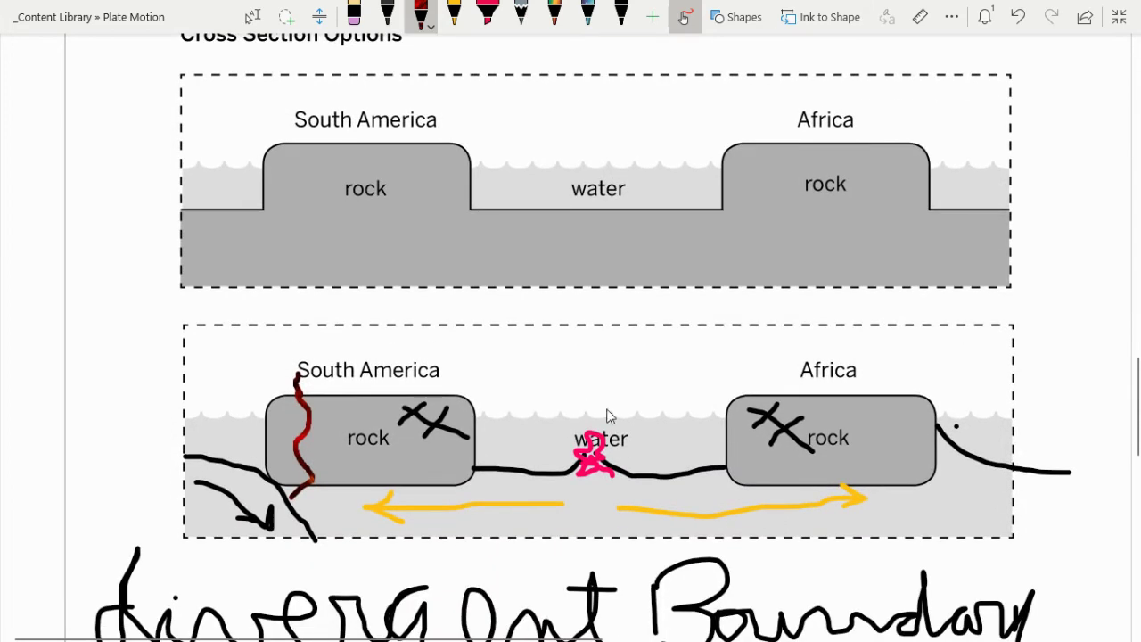
pyautogui.scroll(-1, 648, 388)
pyautogui.scroll(-3, 648, 388)
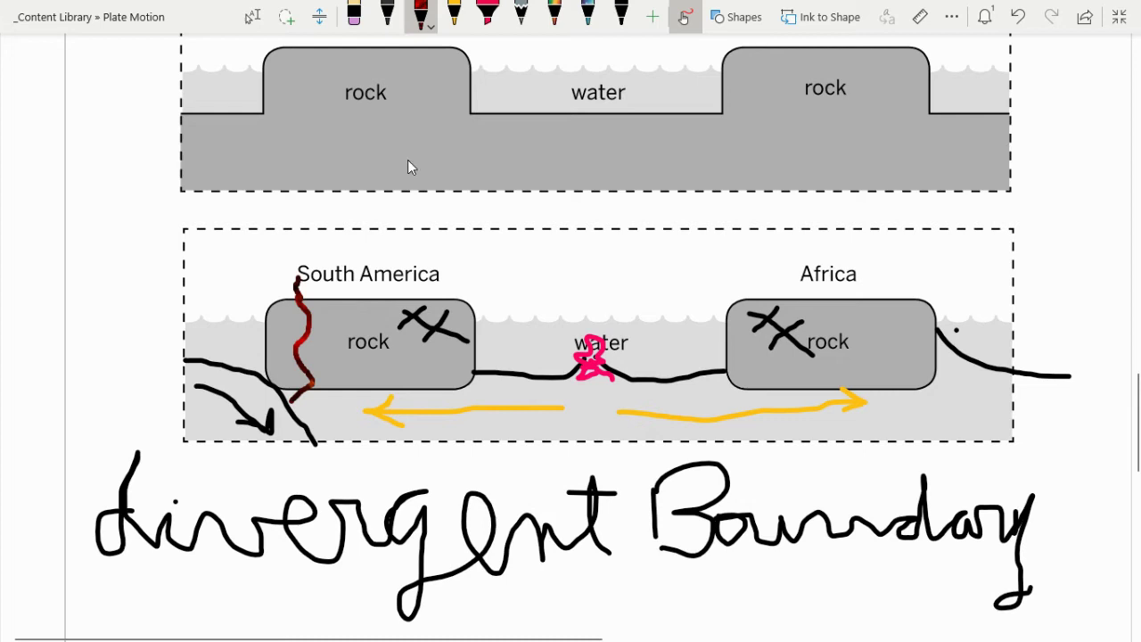
pyautogui.scroll(4, 479, 160)
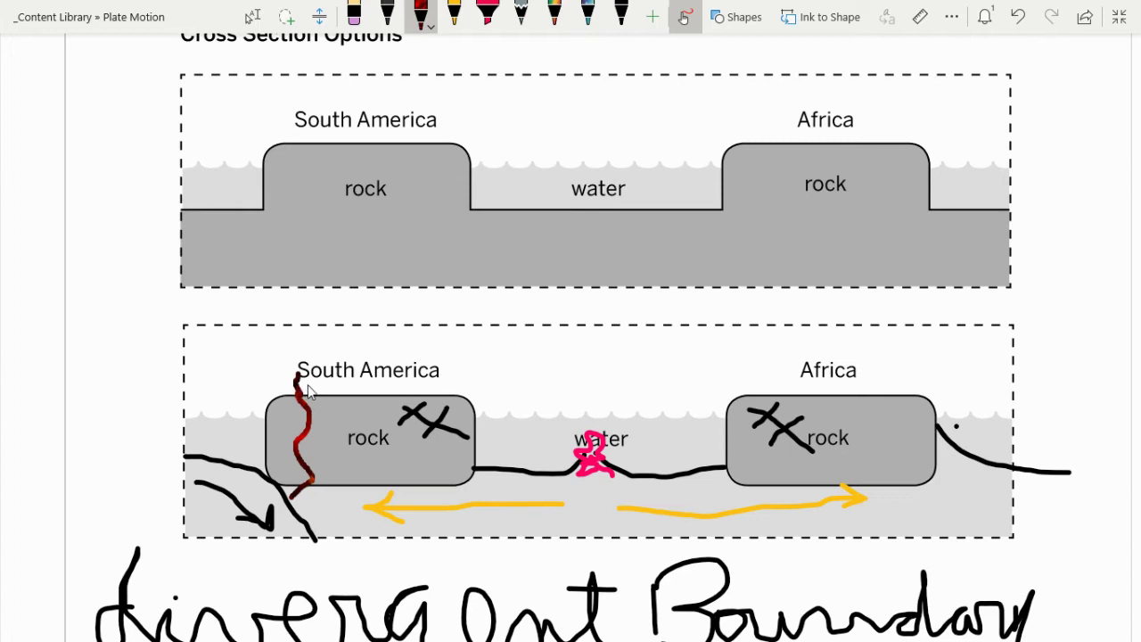
pyautogui.moveTo(300, 382)
pyautogui.mouseDown()
pyautogui.moveTo(291, 406)
pyautogui.moveTo(317, 399)
pyautogui.moveTo(293, 383)
pyautogui.mouseUp()
pyautogui.click(300, 364)
pyautogui.click(300, 355)
pyautogui.click(298, 346)
pyautogui.click(298, 336)
# Step: Review the written answer about the land where Mesosaurus fossils are found, then leave the full-screen page view
pyautogui.scroll(-4, 523, 360)
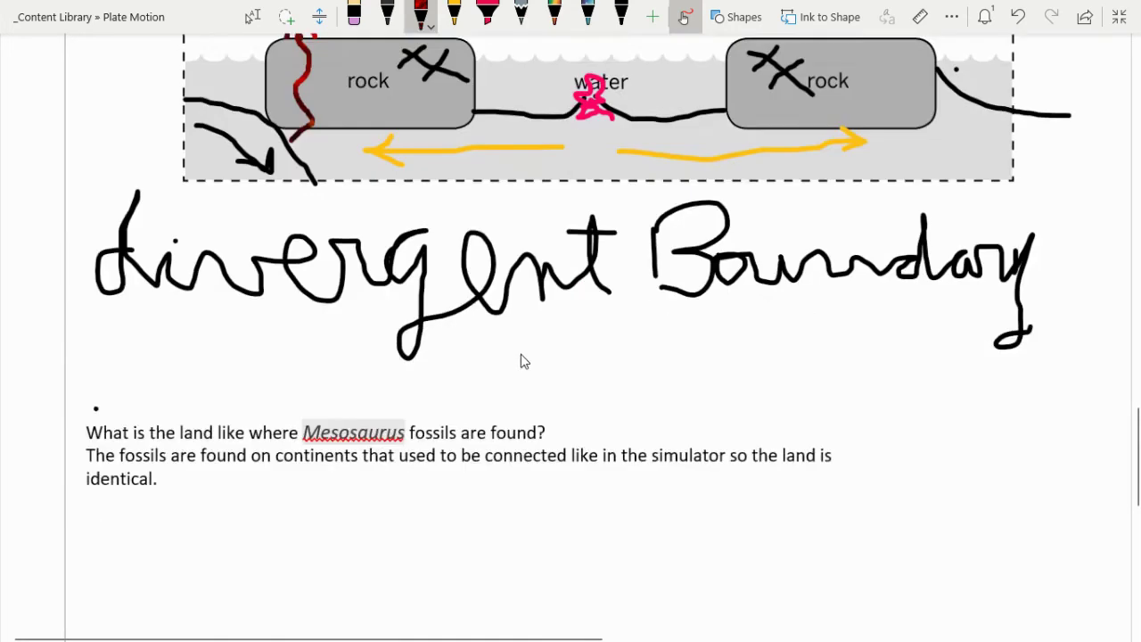
pyautogui.scroll(3, 522, 360)
pyautogui.scroll(-2, 522, 359)
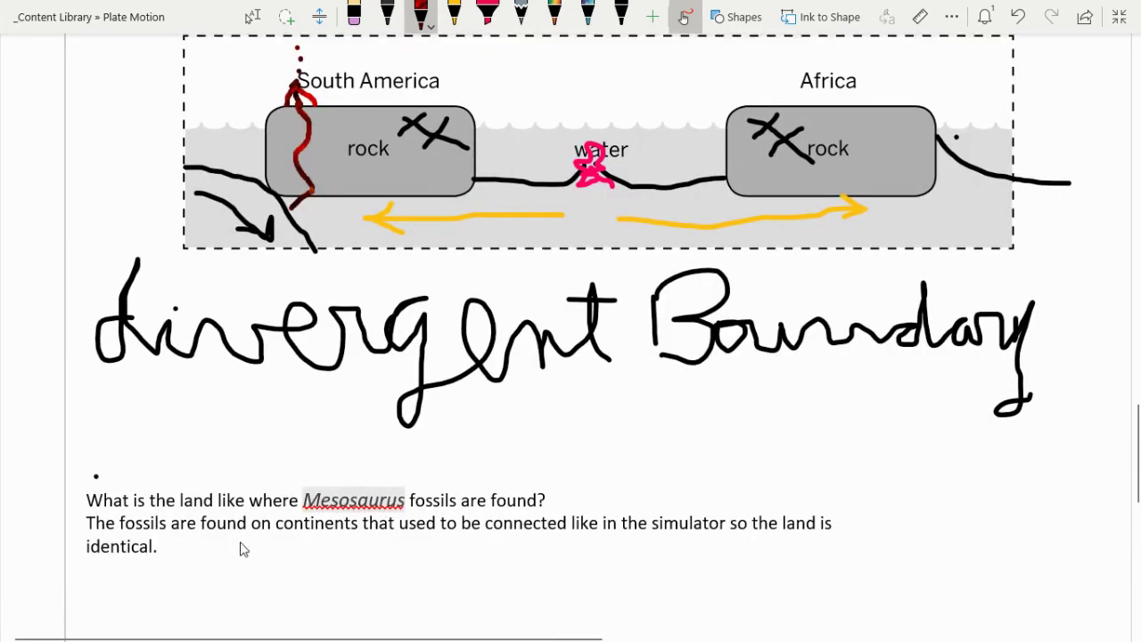
pyautogui.scroll(-1, 190, 527)
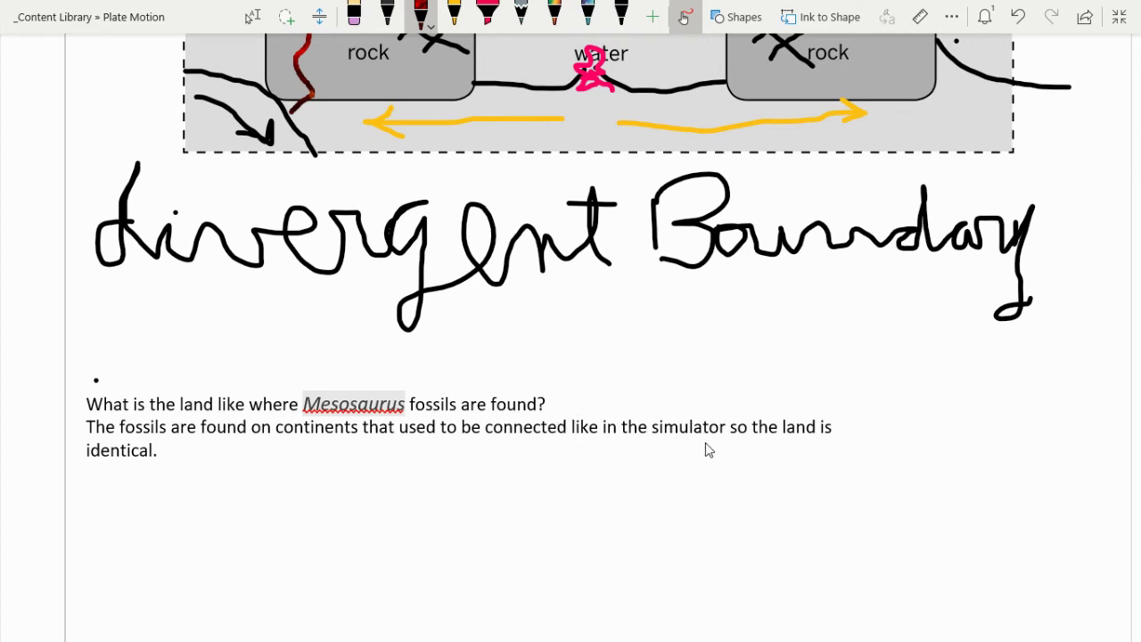
pyautogui.click(1120, 18)
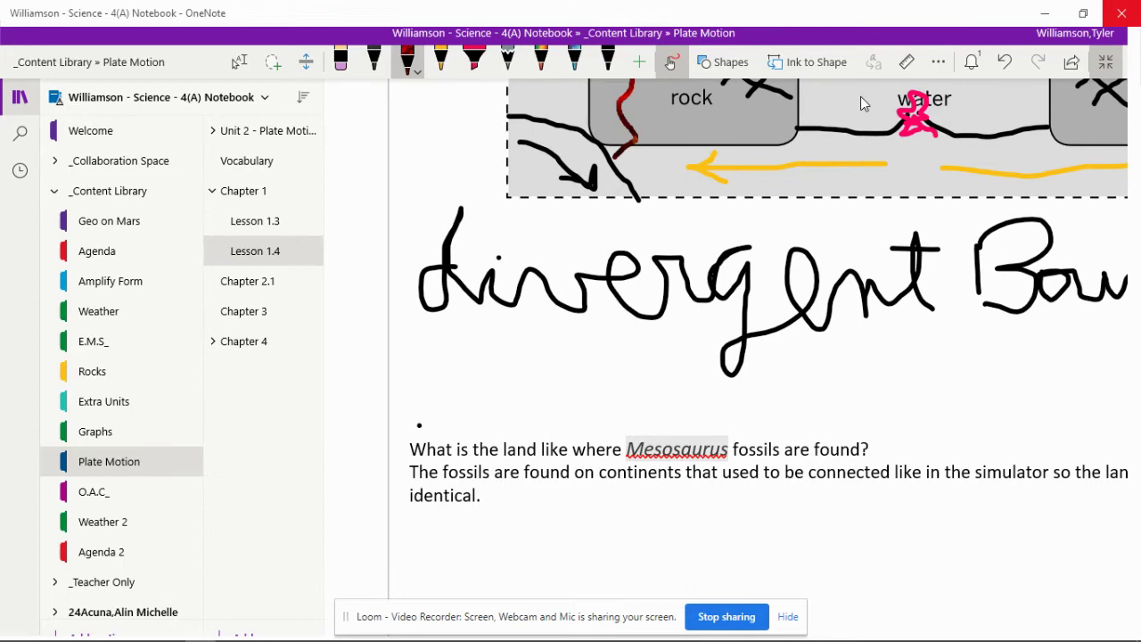
# Step: Minimize OneNote to return to Amplify, advance to Considering the Mesosaurus Exhibit, and view its Where Are Mesosaurus Fossils Found? projection at full size
pyautogui.click(1049, 16)
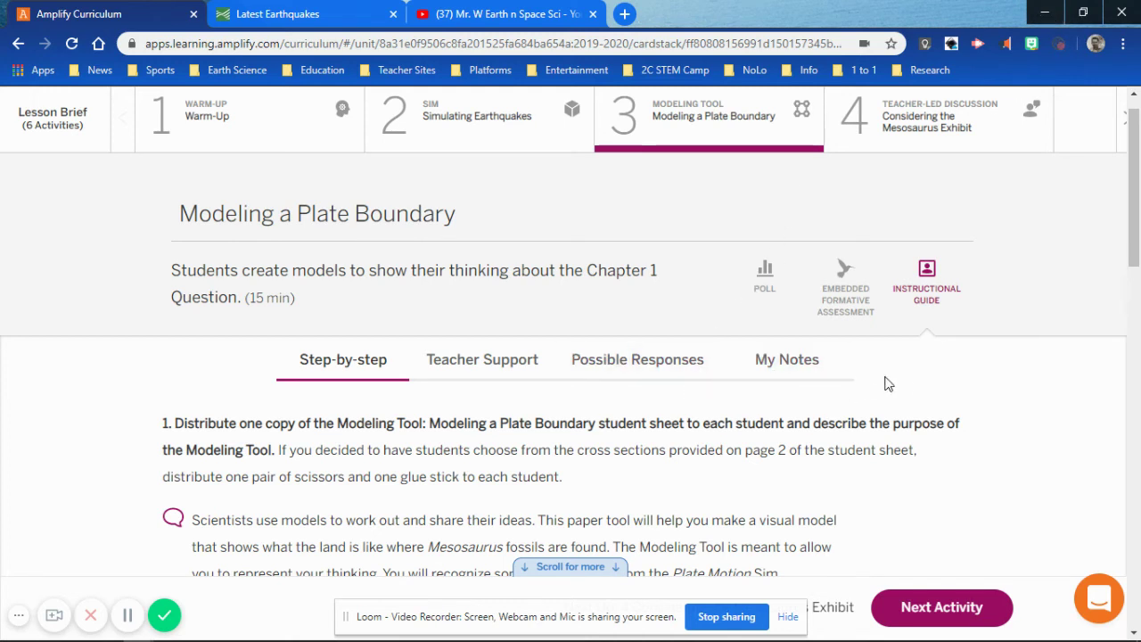
pyautogui.click(943, 606)
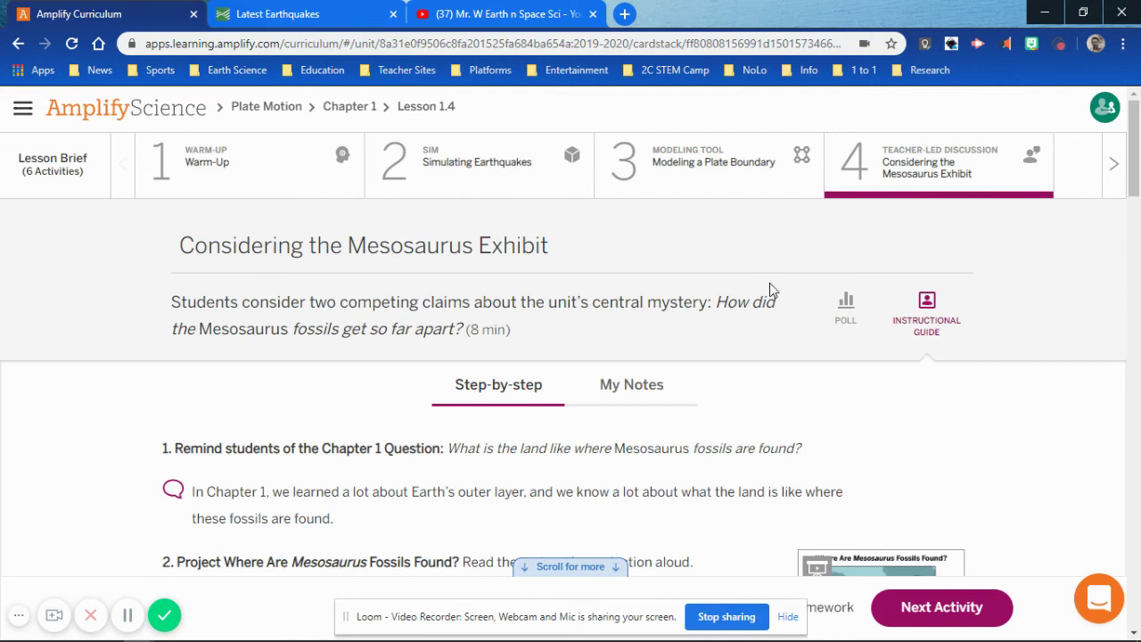
pyautogui.scroll(-1, 79, 401)
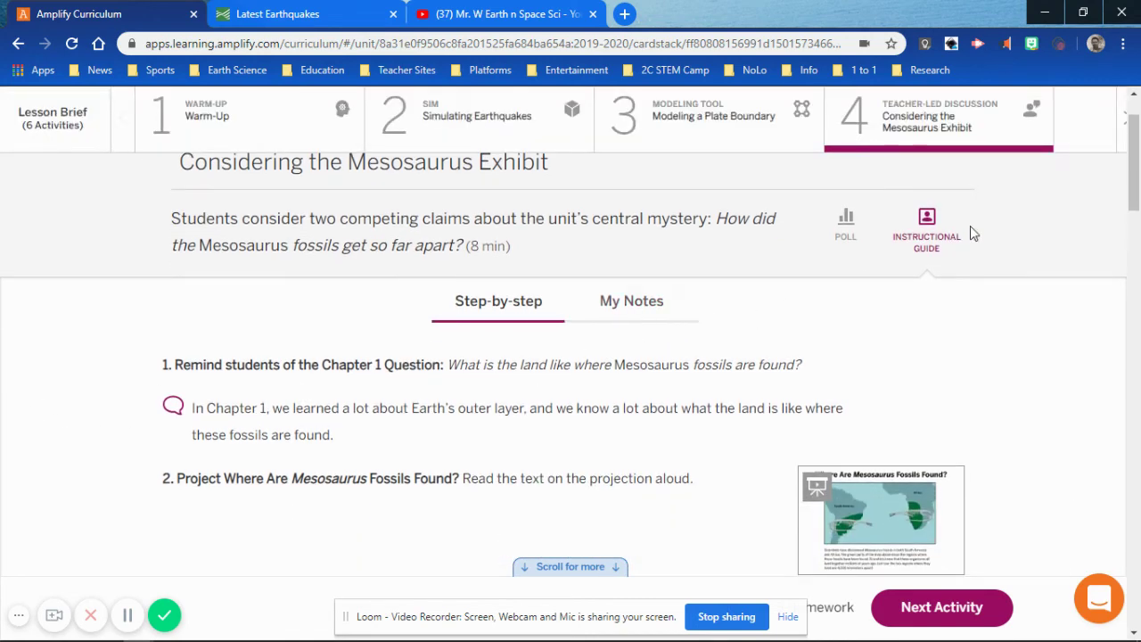
pyautogui.scroll(-1, 1047, 356)
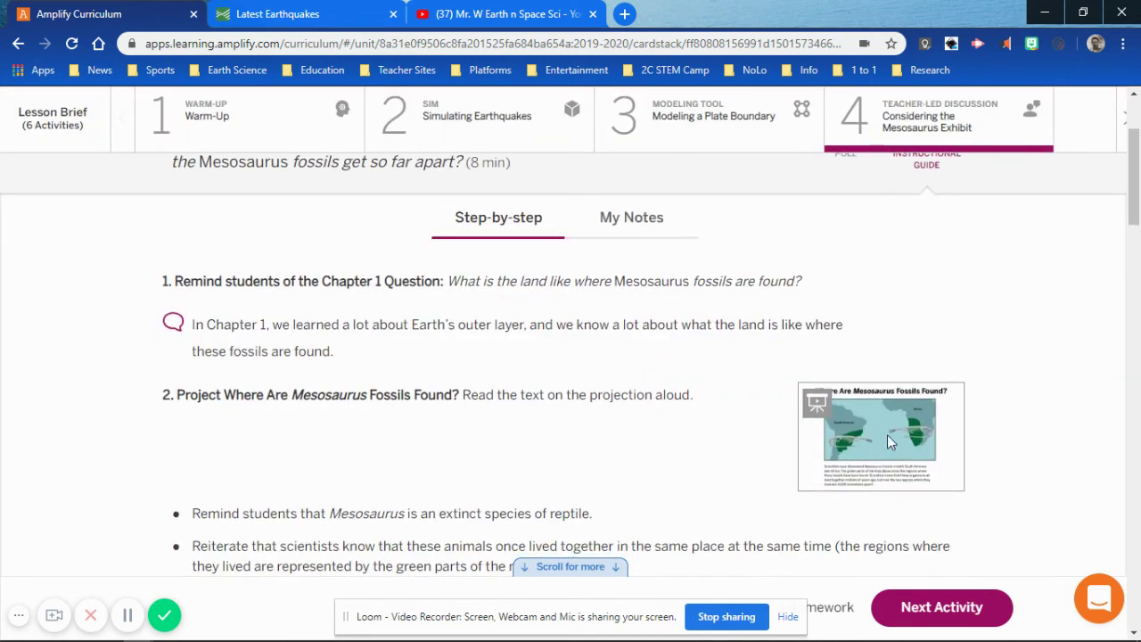
pyautogui.click(944, 437)
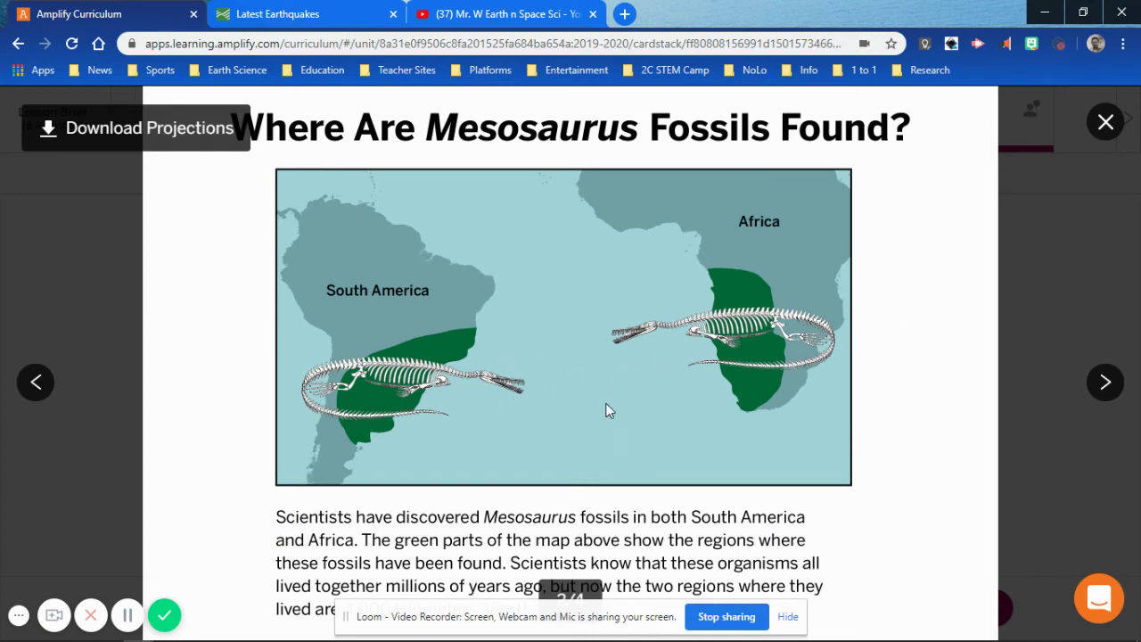
pyautogui.click(1105, 124)
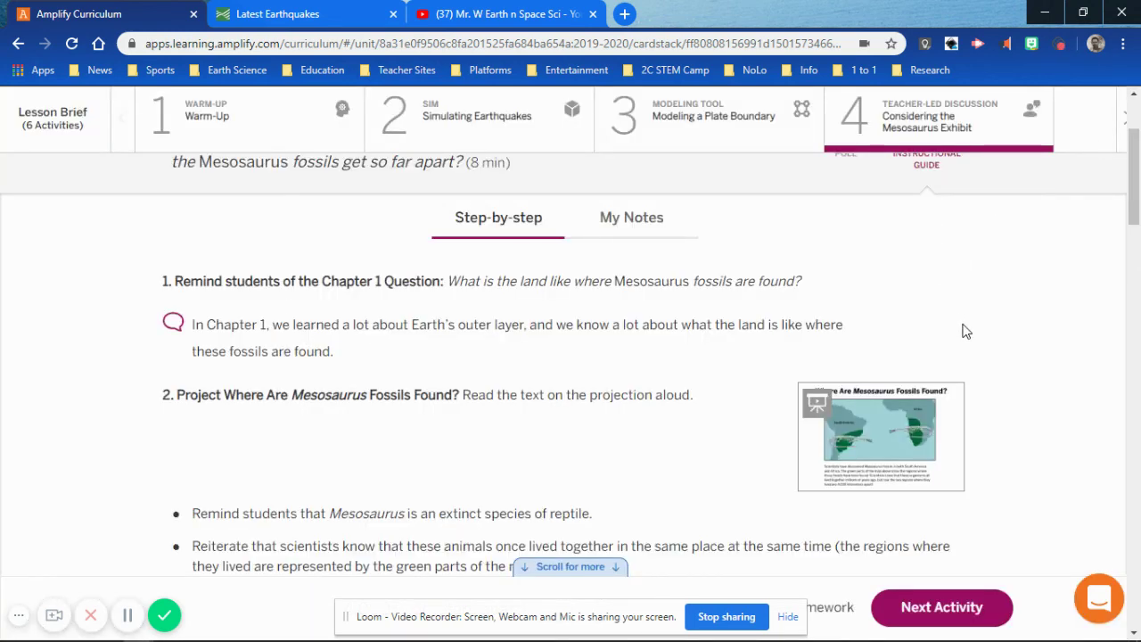
# Step: Read the guide through step 3 and view the Plate Boundary and Earthquake Map projection enlarged, closing it when done
pyautogui.scroll(-2, 978, 332)
pyautogui.scroll(-1, 981, 333)
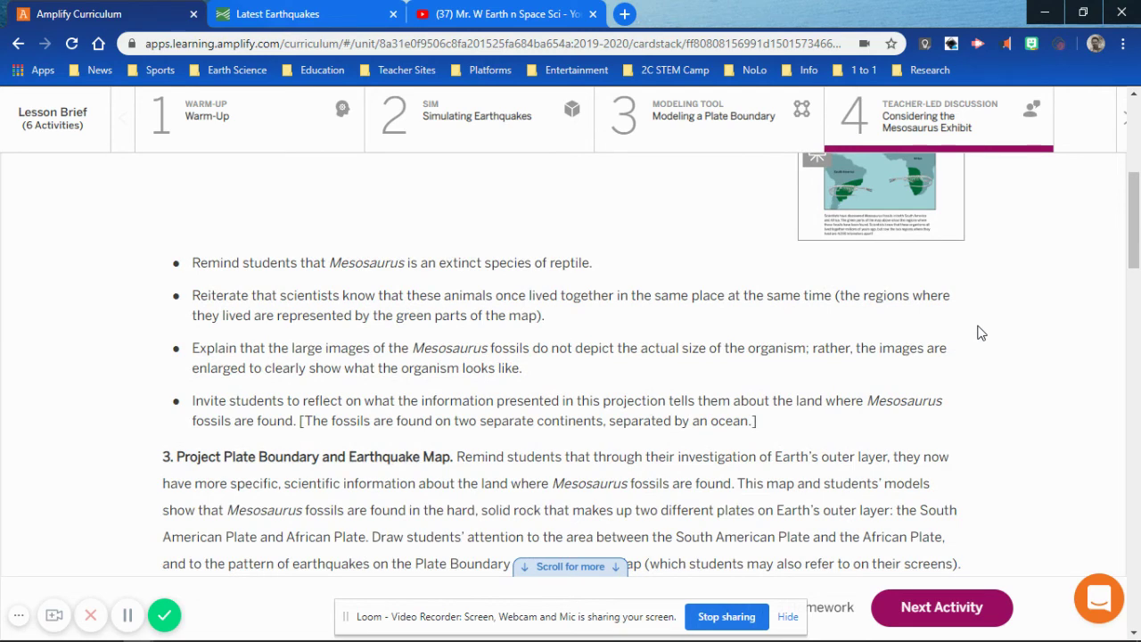
pyautogui.scroll(-3, 981, 333)
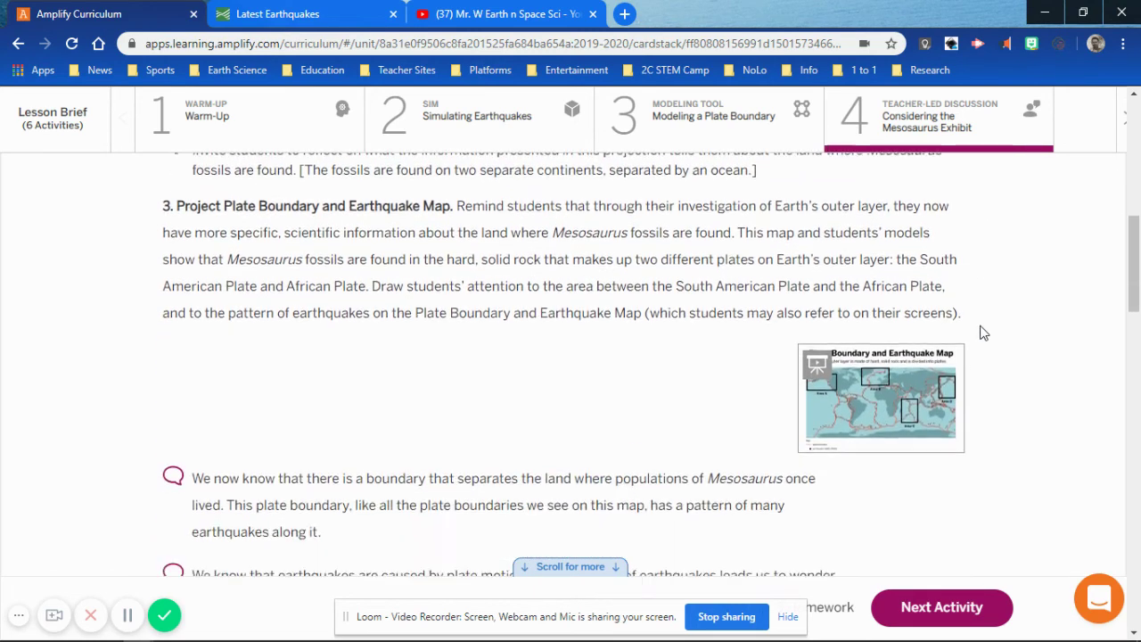
pyautogui.click(923, 409)
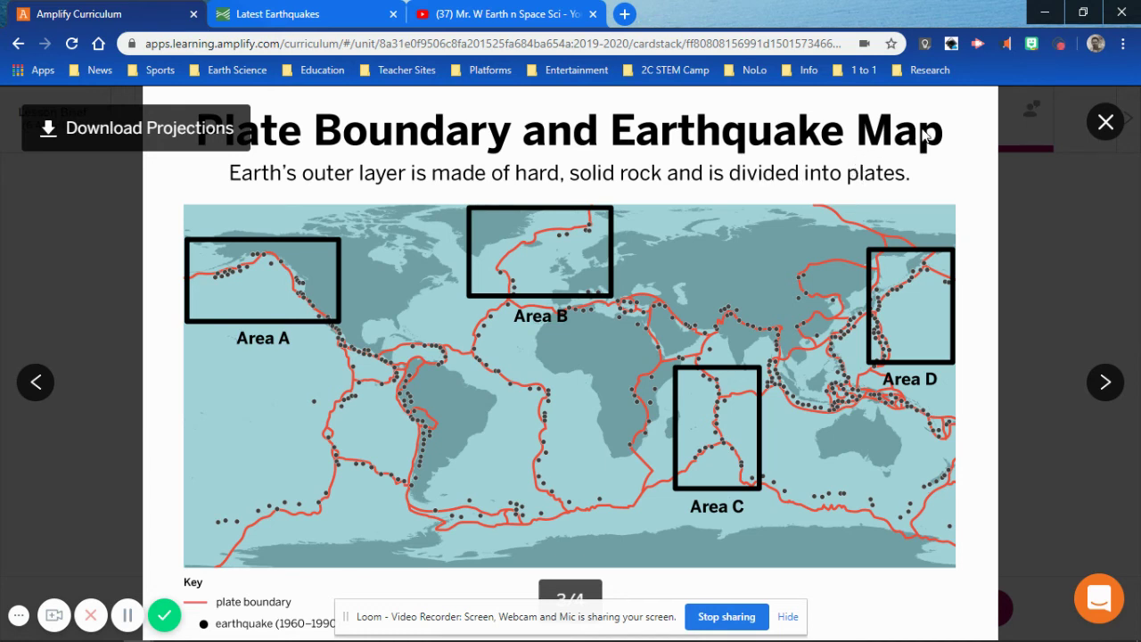
pyautogui.click(1106, 121)
# Step: Enlarge the Plate Motion Claims projection in step 4 of the guide, read both claims, and close it
pyautogui.scroll(-4, 807, 310)
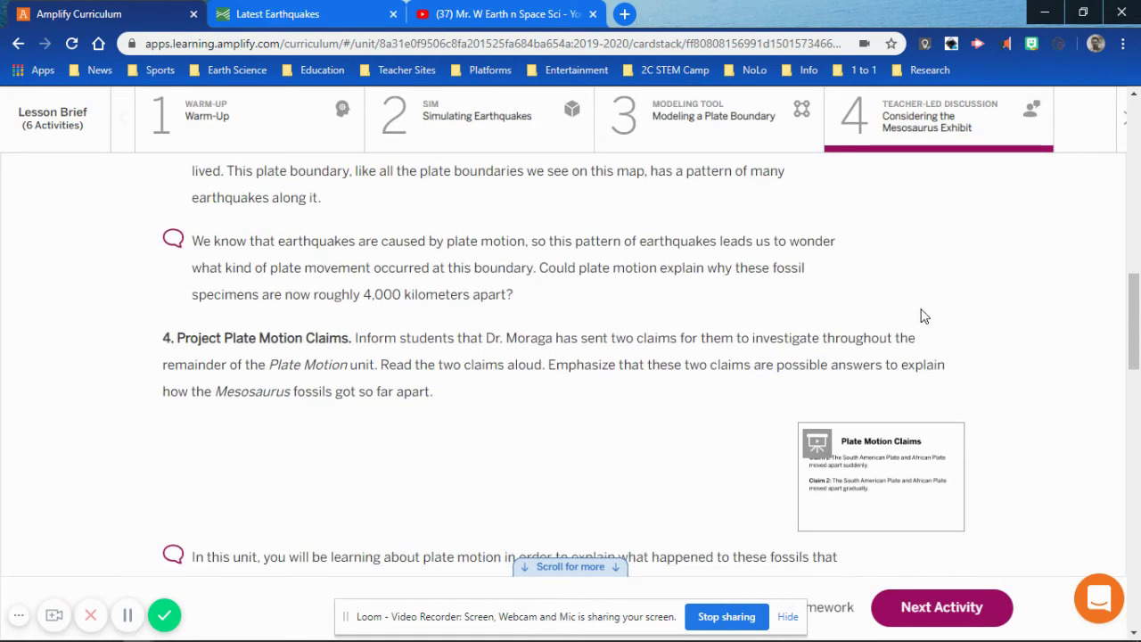
pyautogui.scroll(-1, 1010, 323)
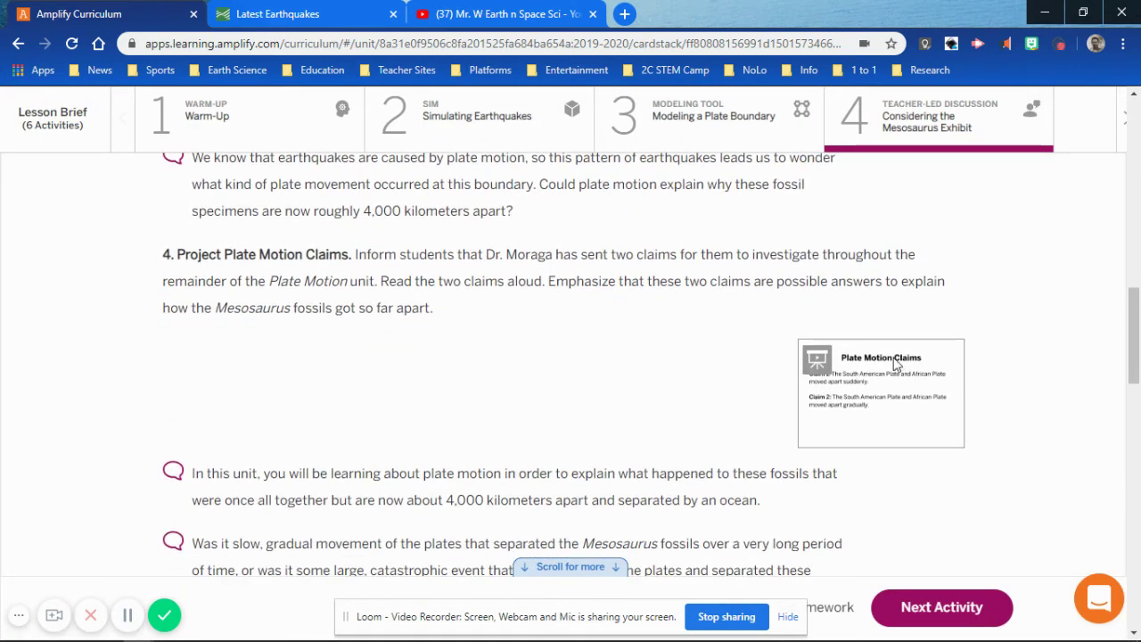
pyautogui.click(852, 368)
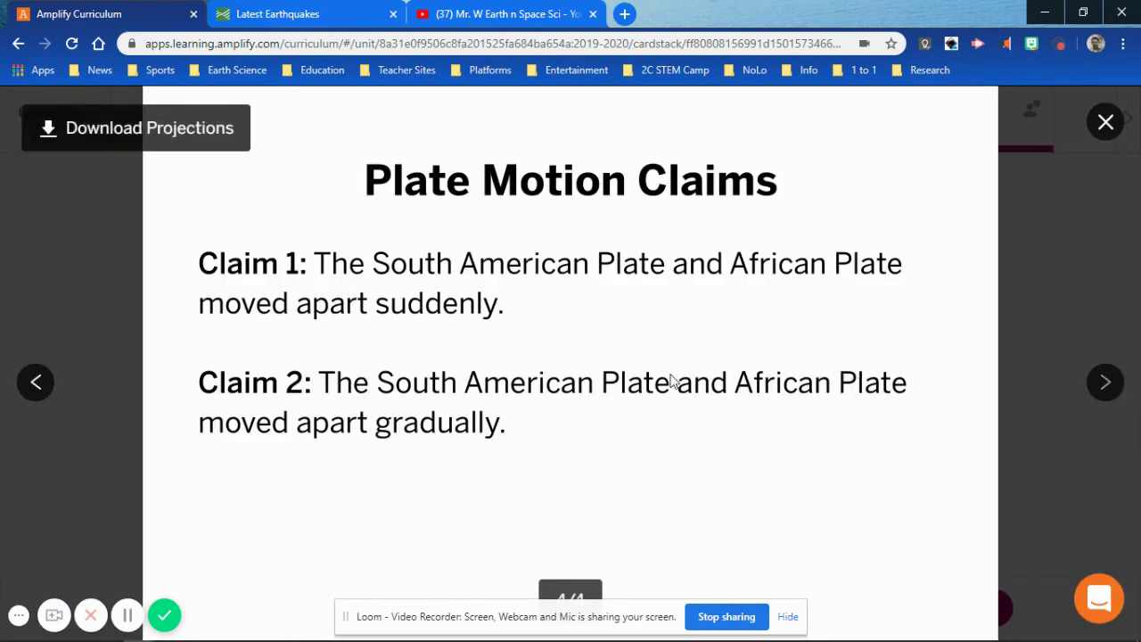
pyautogui.click(1104, 123)
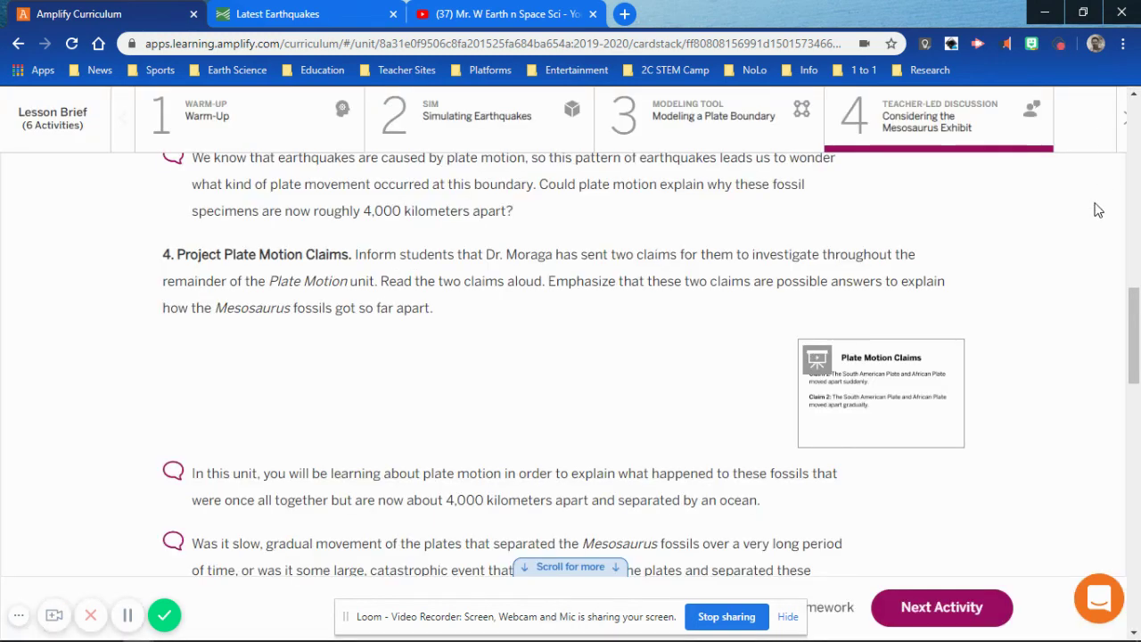
# Step: Read guide steps 5 to 9 and examine the Plate Motion Claims and earthquake map beneath them
pyautogui.scroll(-2, 1080, 267)
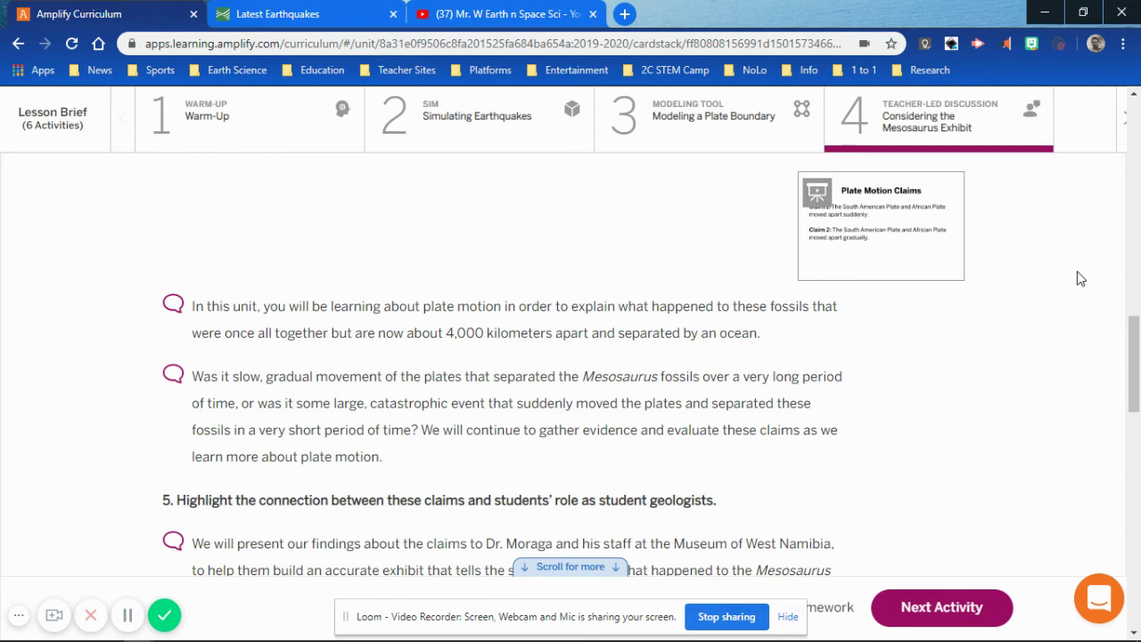
pyautogui.scroll(-2, 1078, 279)
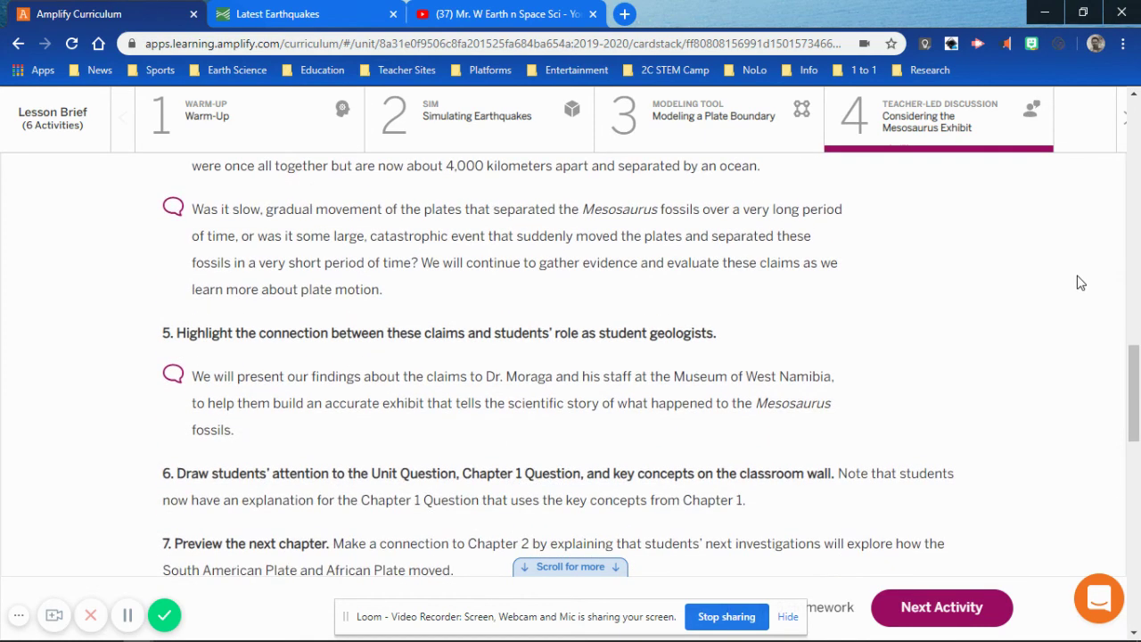
pyautogui.scroll(-1, 1080, 283)
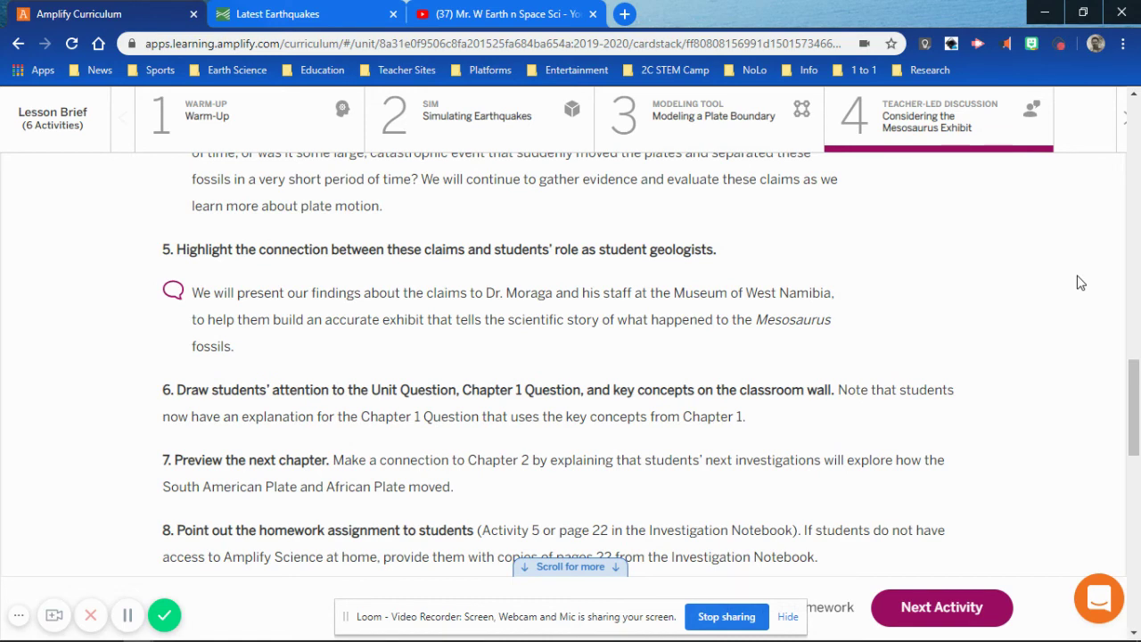
pyautogui.scroll(-3, 1079, 285)
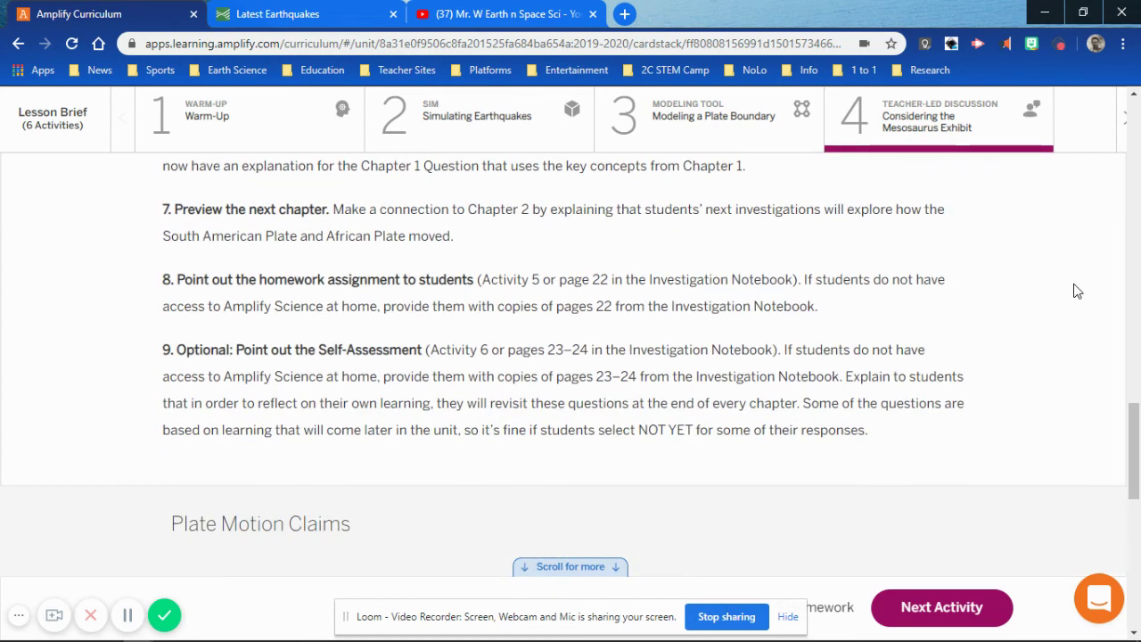
pyautogui.scroll(-6, 1078, 290)
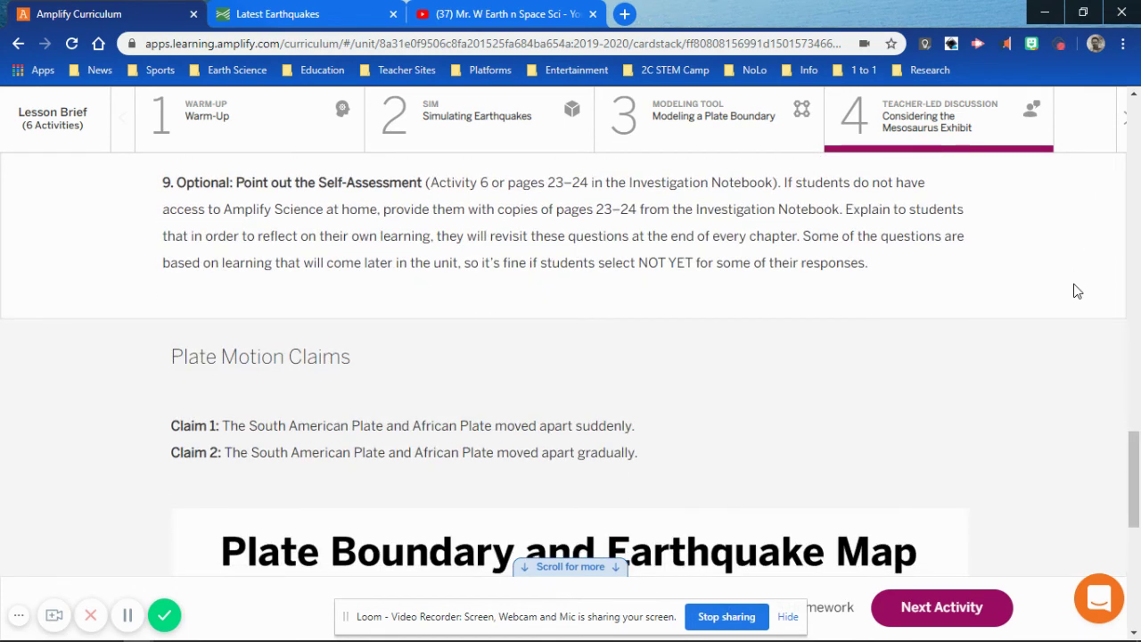
pyautogui.scroll(-3, 1078, 291)
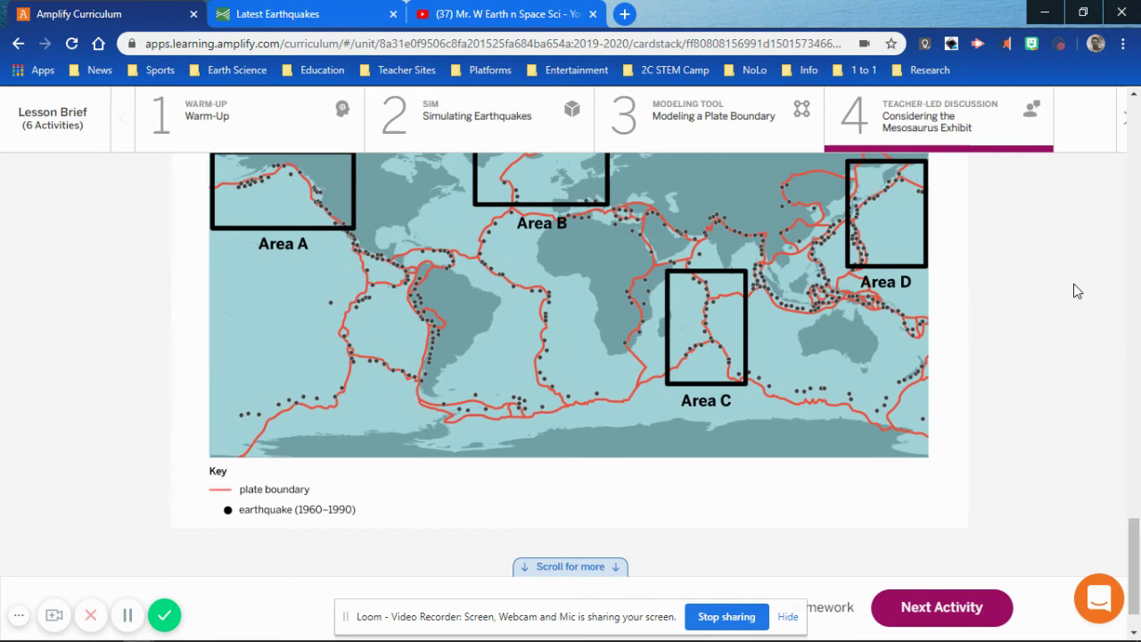
pyautogui.scroll(6, 931, 336)
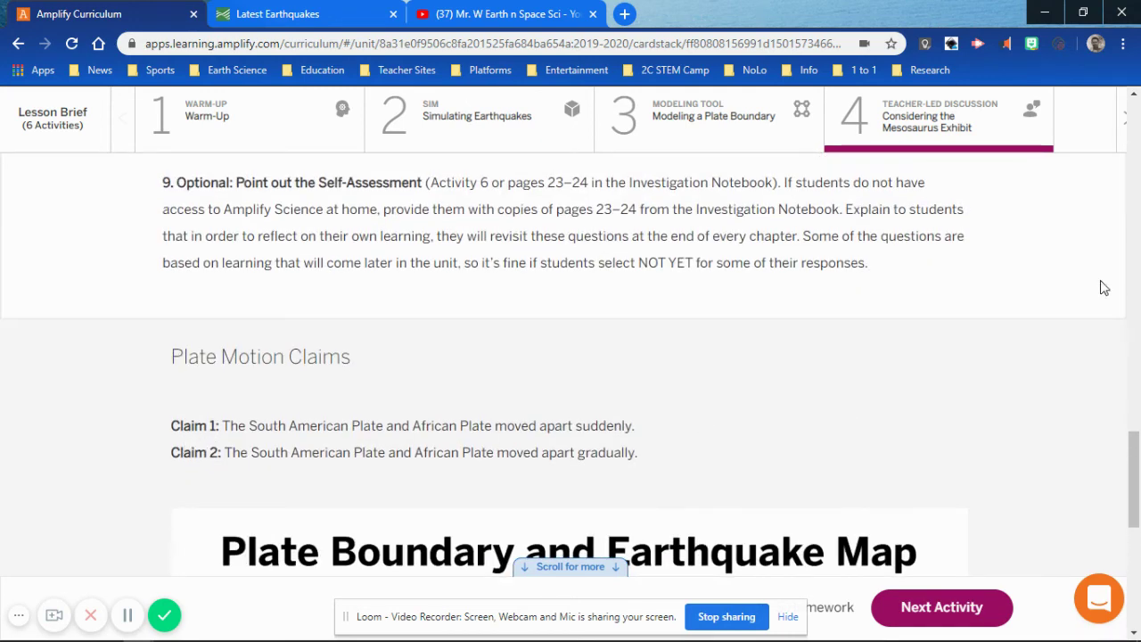
# Step: Open Activity 5 Homework, review its Word Bank, and highlight the question about the land where Mesosaurus fossils are found
pyautogui.click(1123, 121)
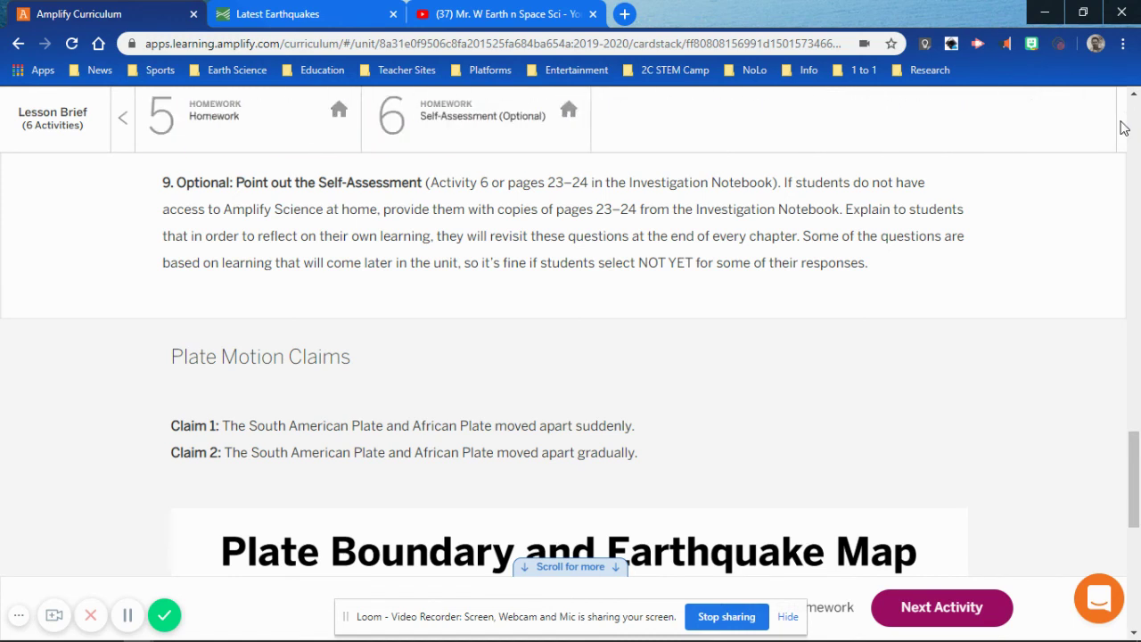
pyautogui.click(214, 121)
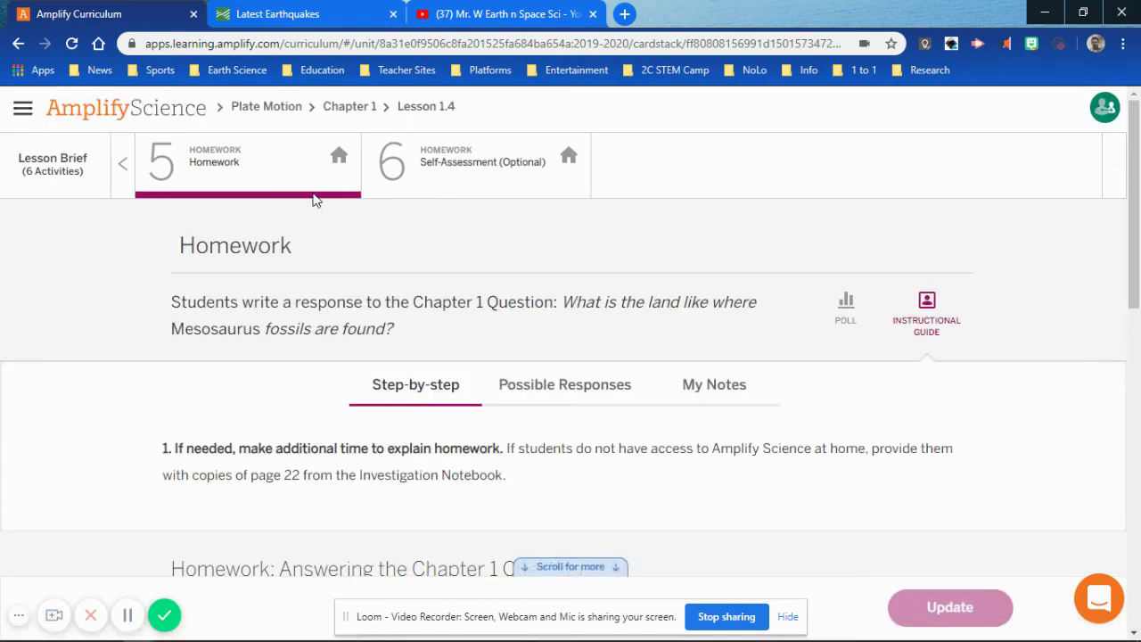
pyautogui.scroll(-4, 387, 257)
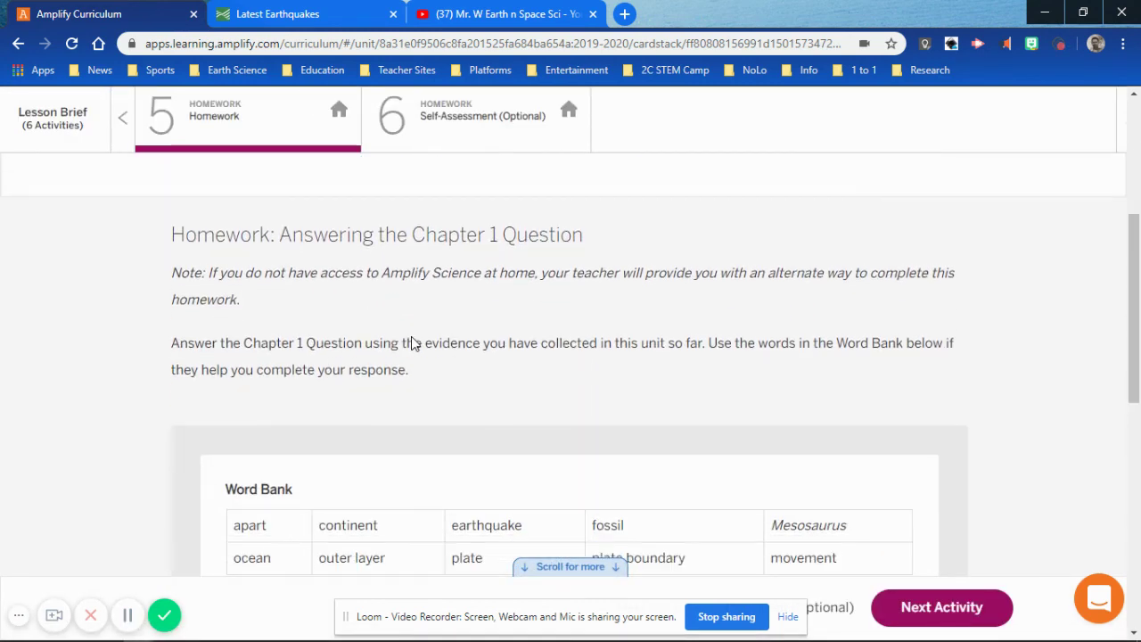
pyautogui.scroll(-1, 412, 343)
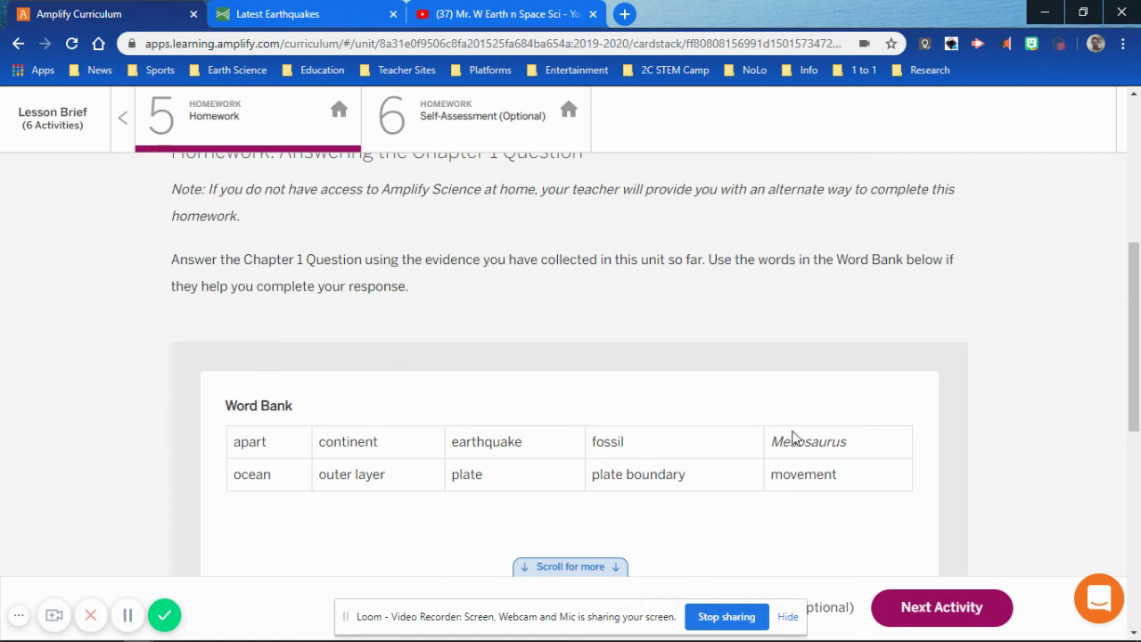
pyautogui.scroll(-4, 189, 481)
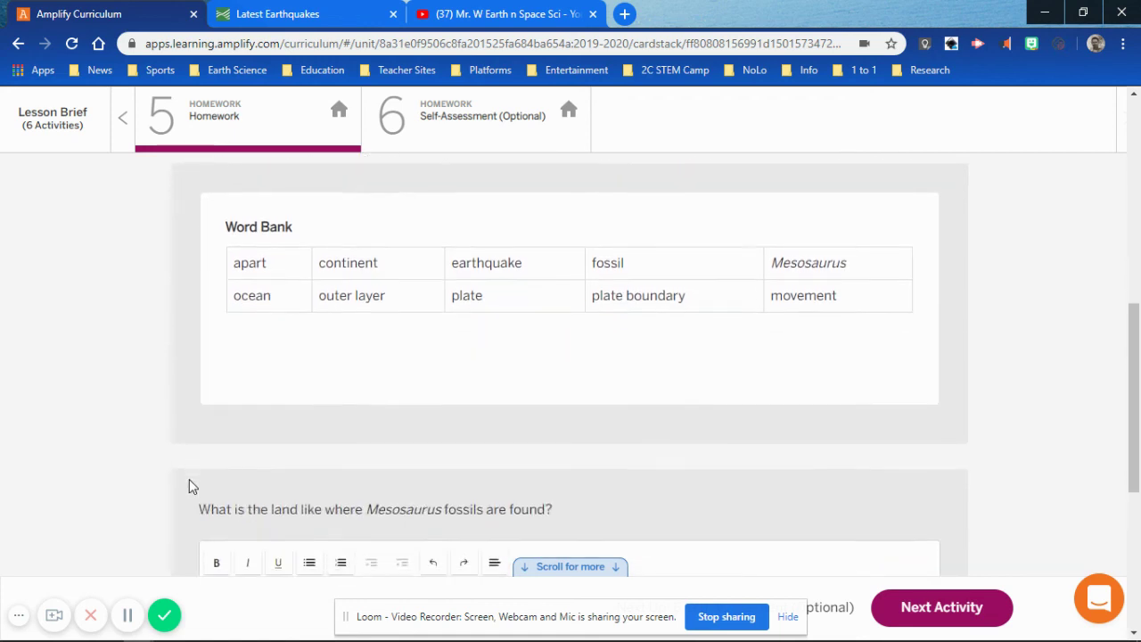
pyautogui.scroll(-1, 189, 479)
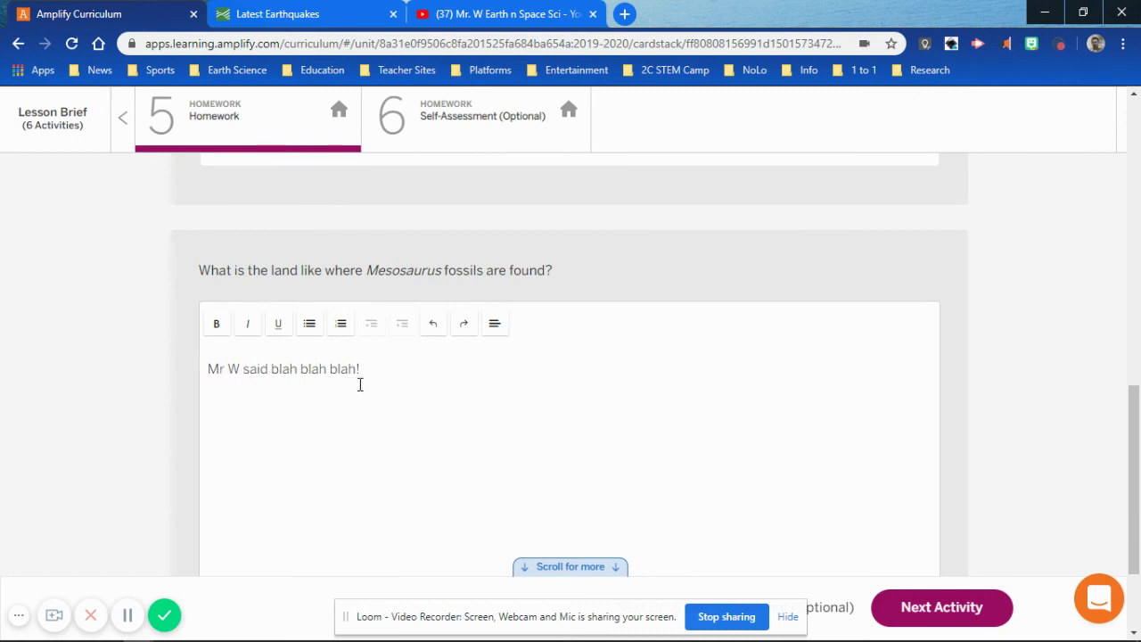
pyautogui.moveTo(558, 272); pyautogui.dragTo(192, 259)
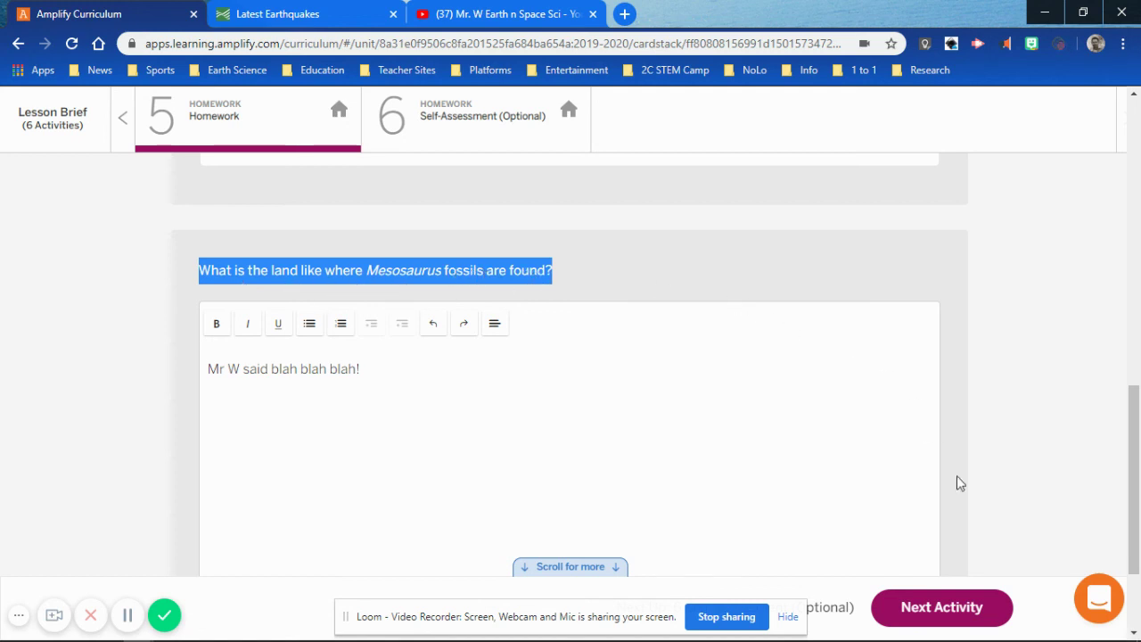
pyautogui.scroll(10, 1055, 296)
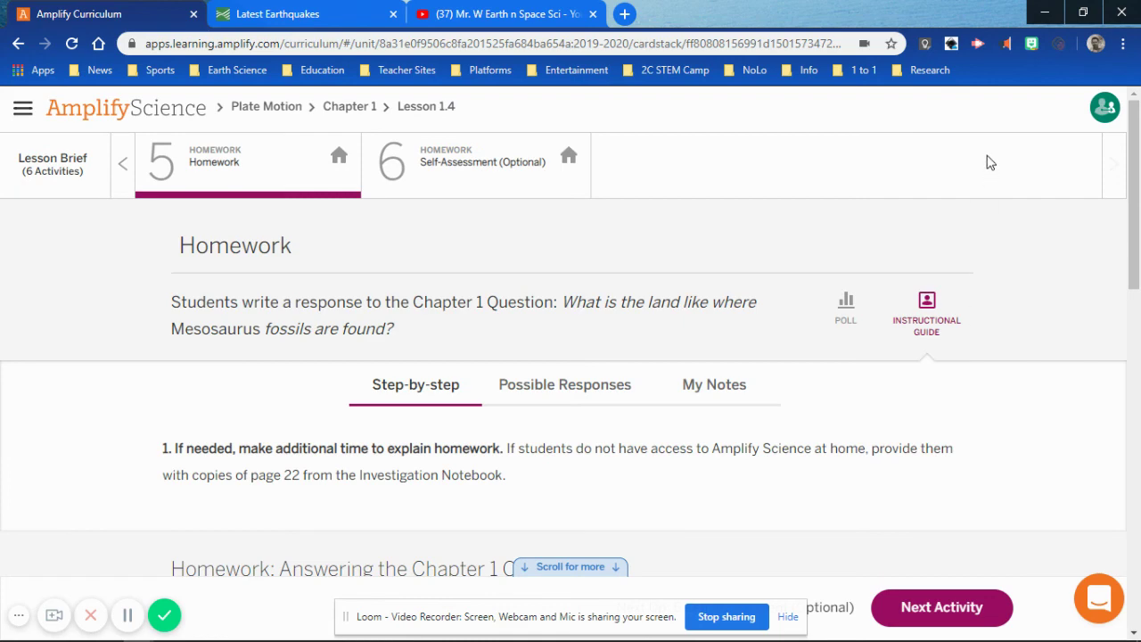
# Step: Open Activity 6 Self-Assessment (Optional) and look through its Check Your Understanding questions and the responses through question 5
pyautogui.click(420, 172)
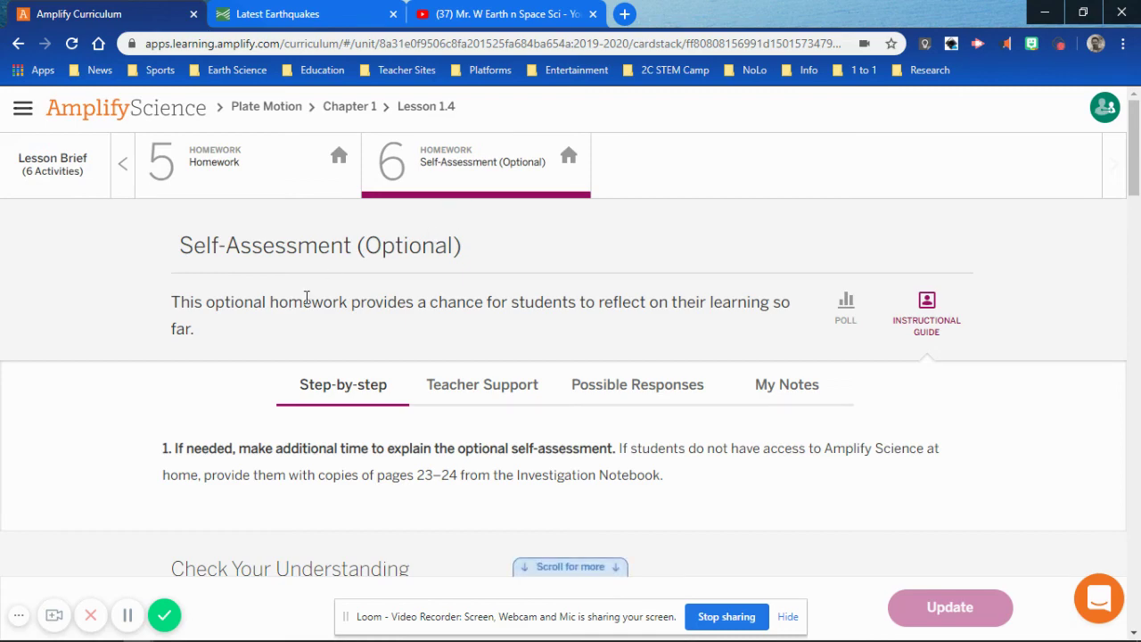
pyautogui.scroll(-2, 123, 407)
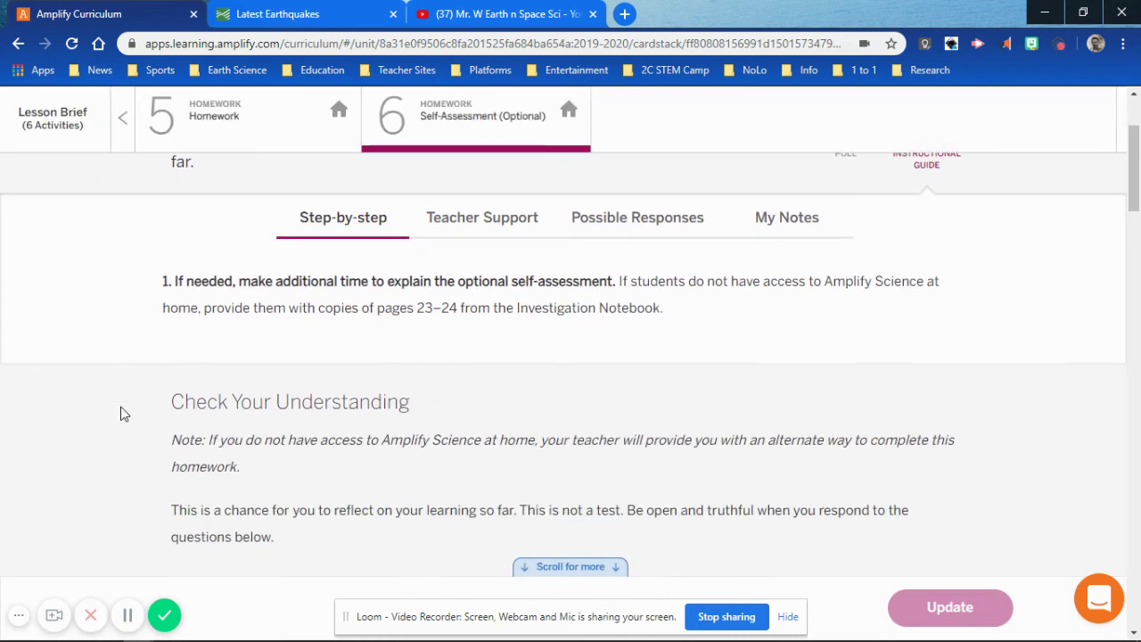
pyautogui.scroll(-4, 122, 414)
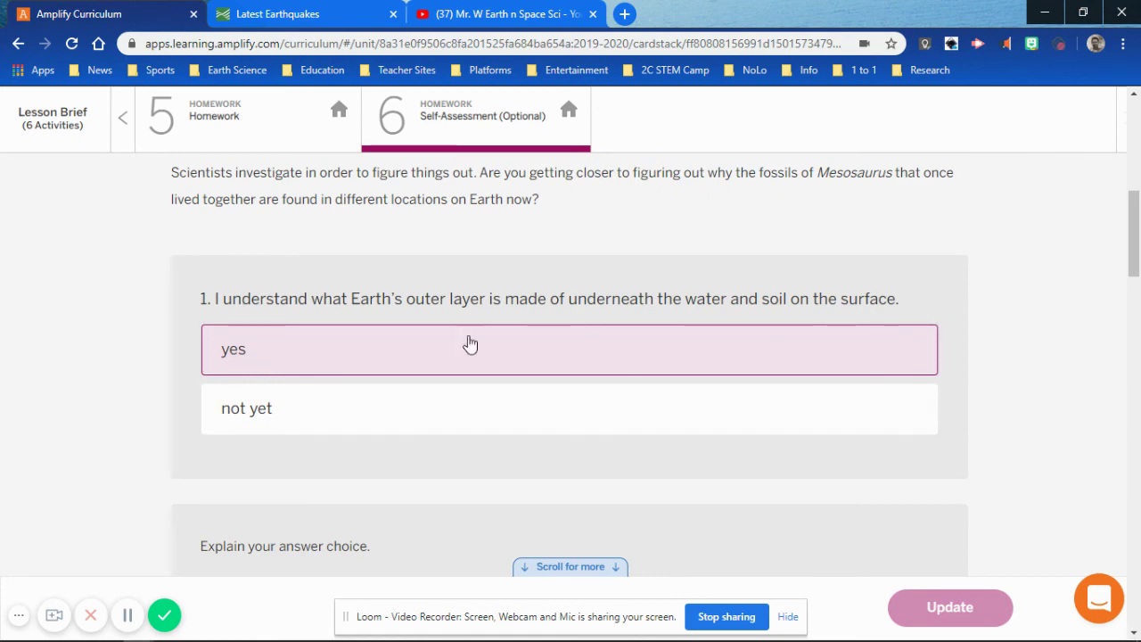
pyautogui.scroll(-7, 94, 344)
pyautogui.scroll(-10, 95, 348)
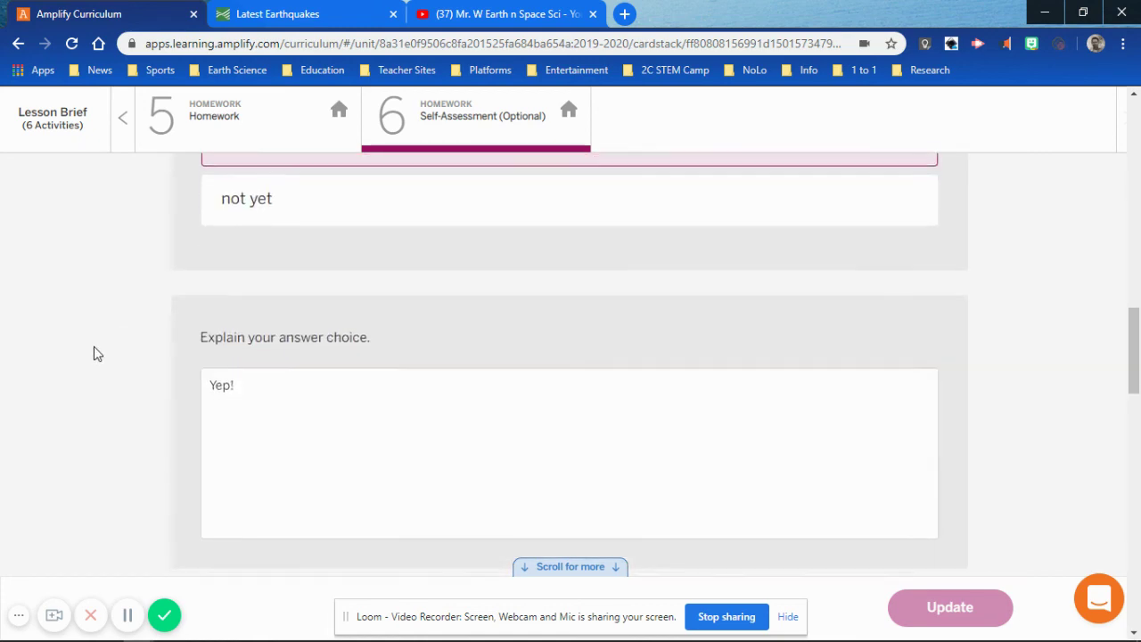
pyautogui.scroll(-9, 93, 358)
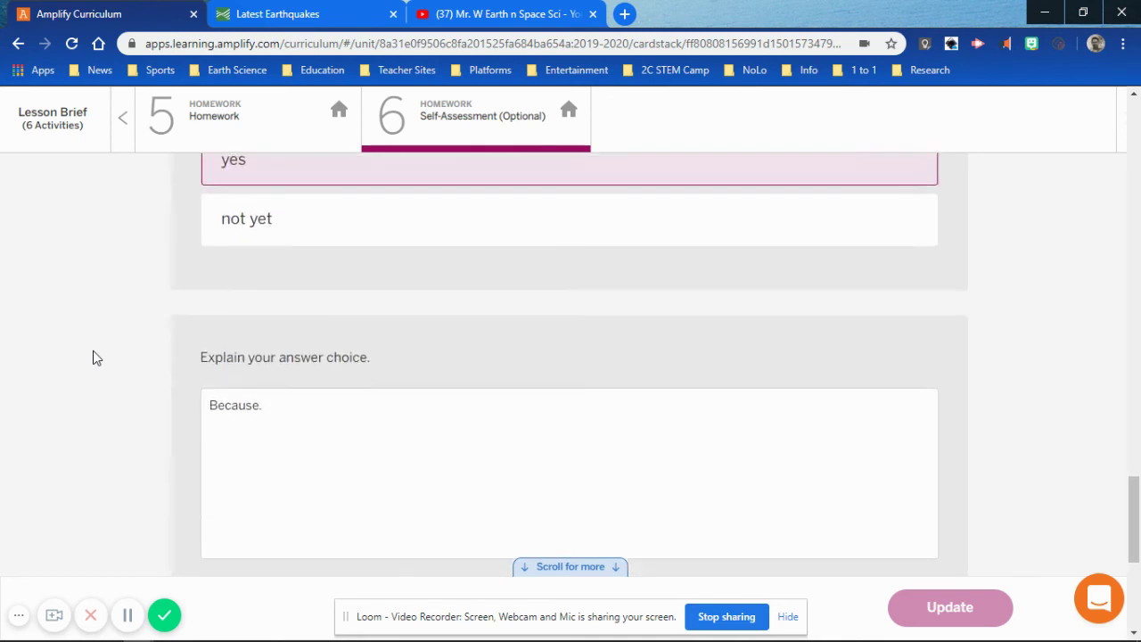
pyautogui.scroll(9, 92, 358)
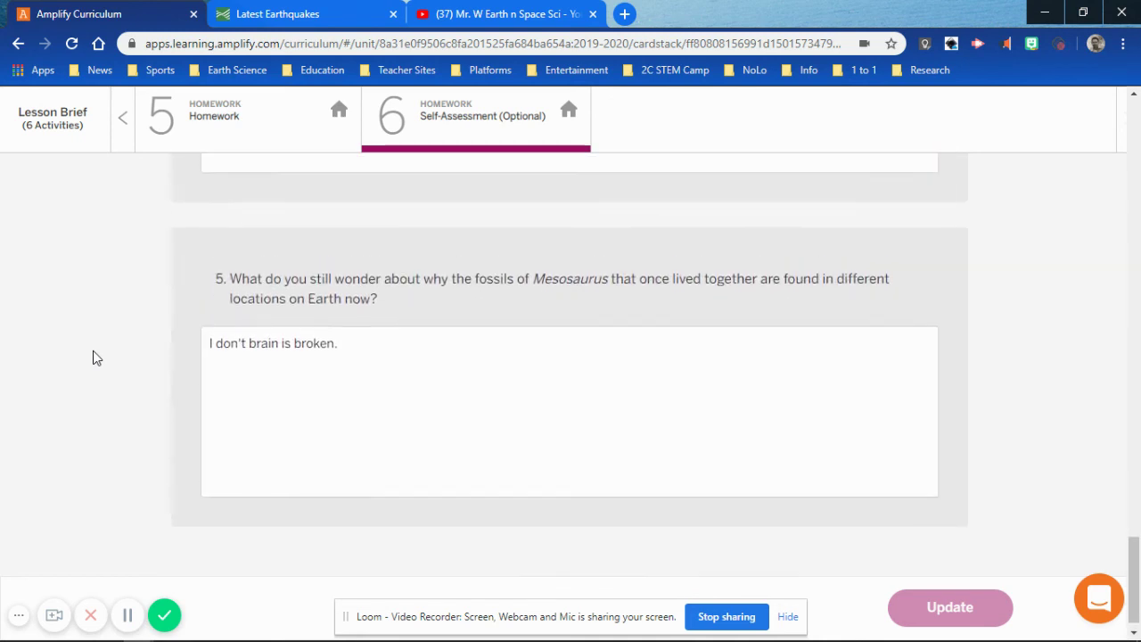